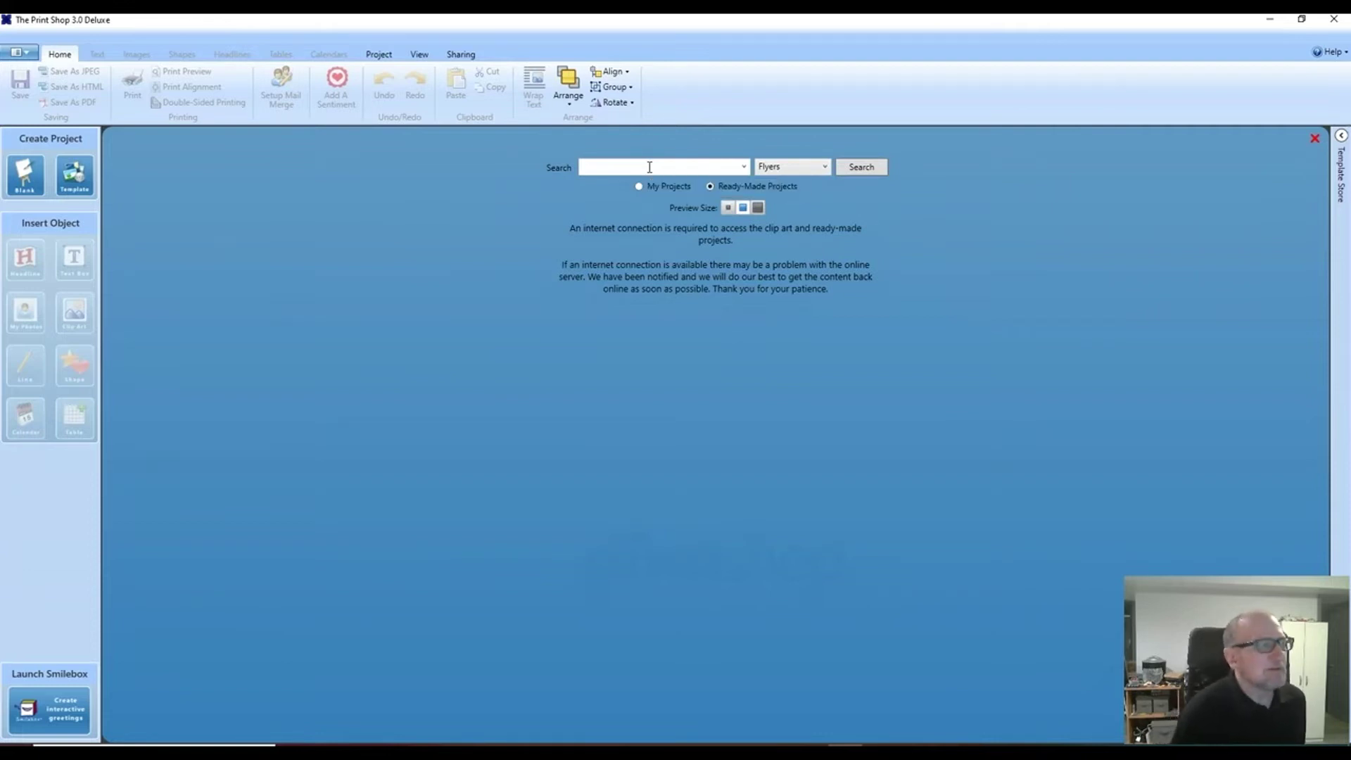
Create a blank one-page Sign project in portrait layout on US Letter paper
left_click(33, 185)
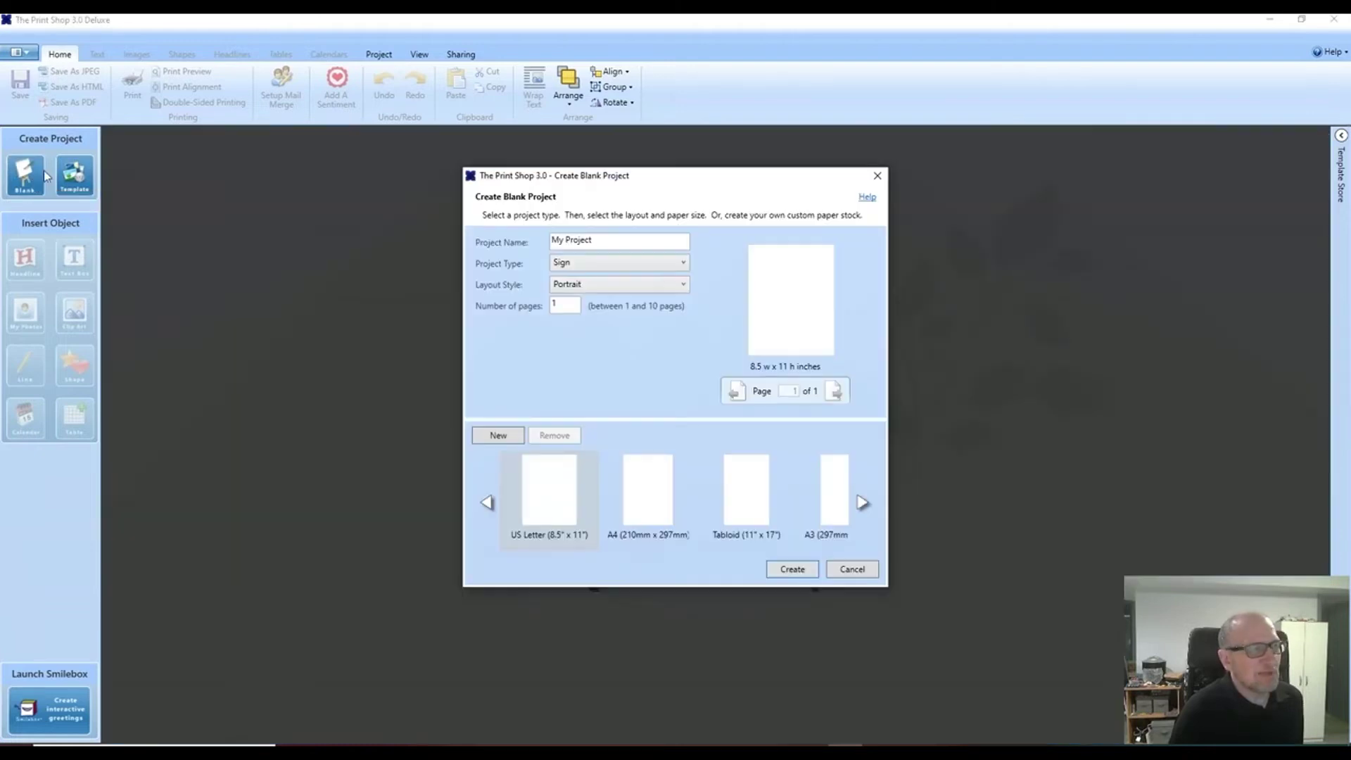
left_click(683, 263)
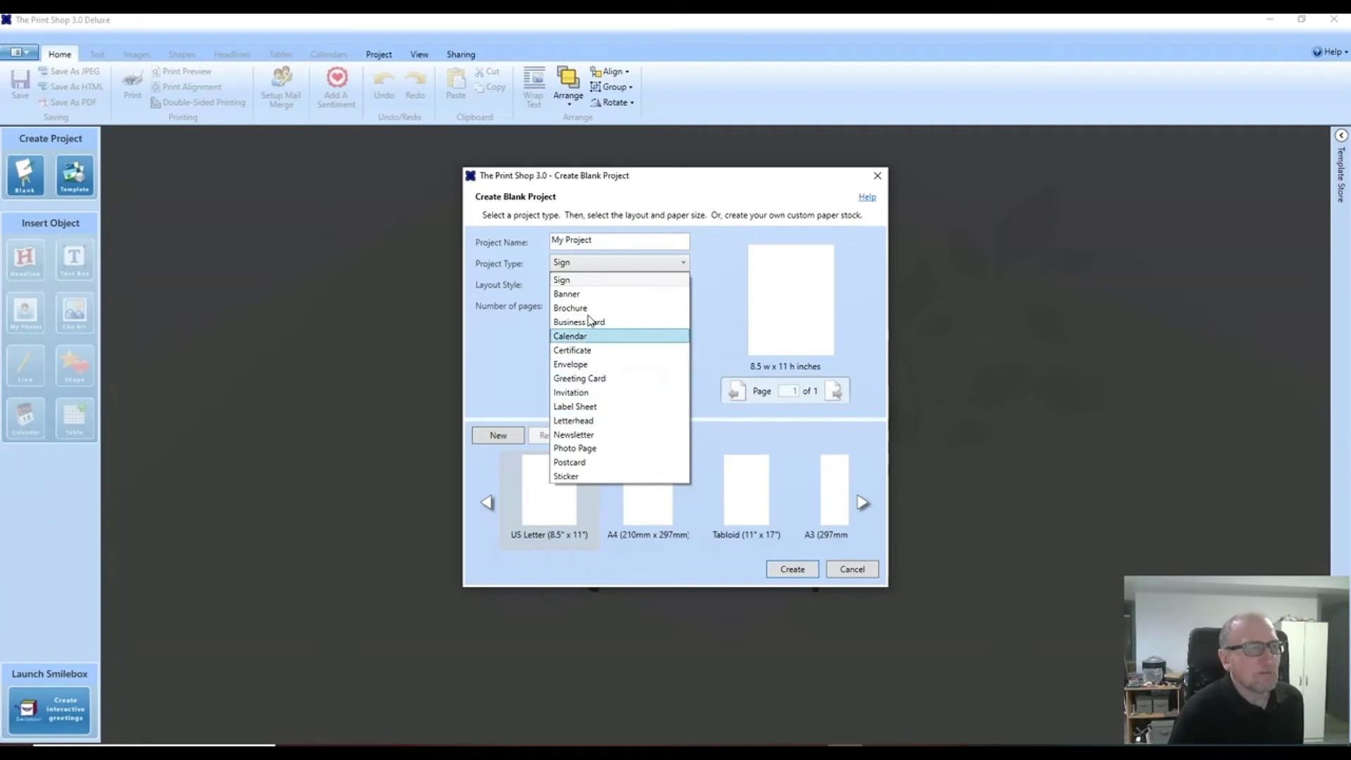
left_click(576, 281)
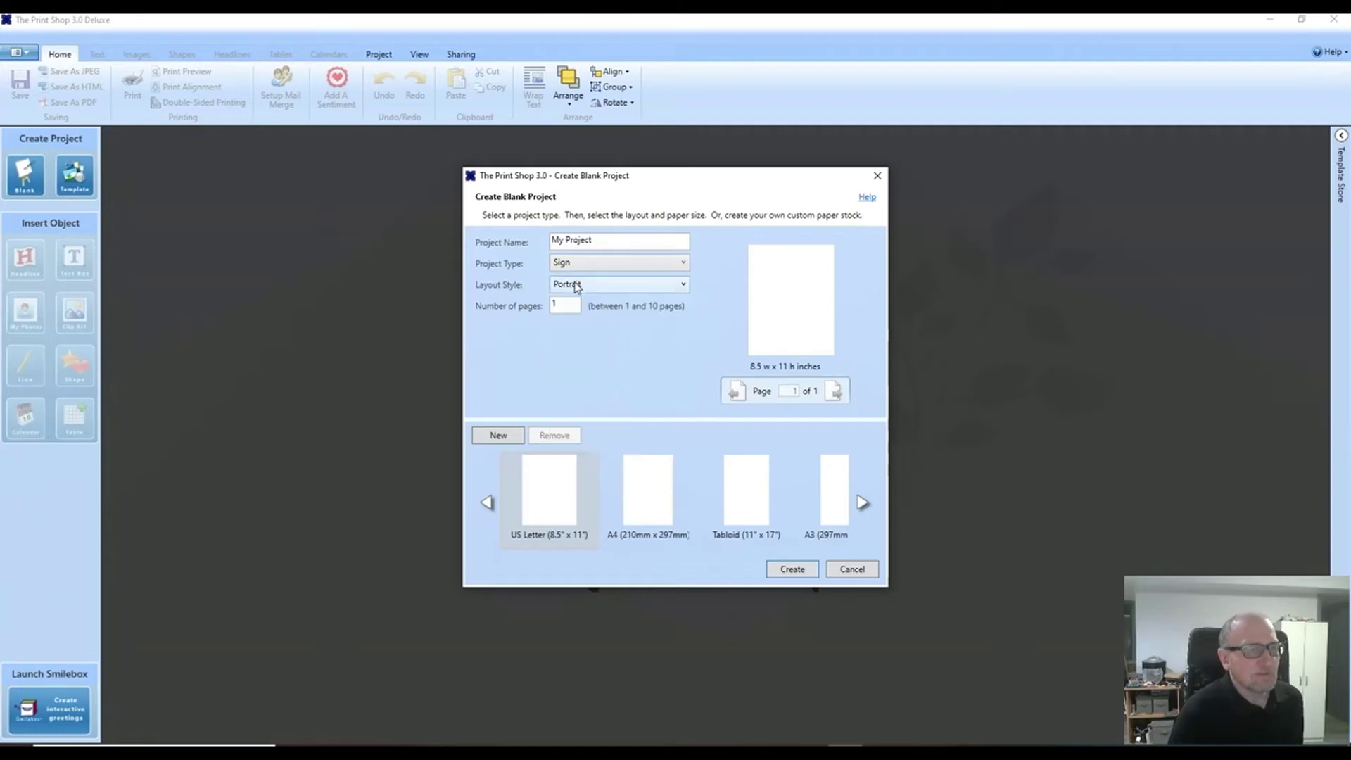
left_click(793, 569)
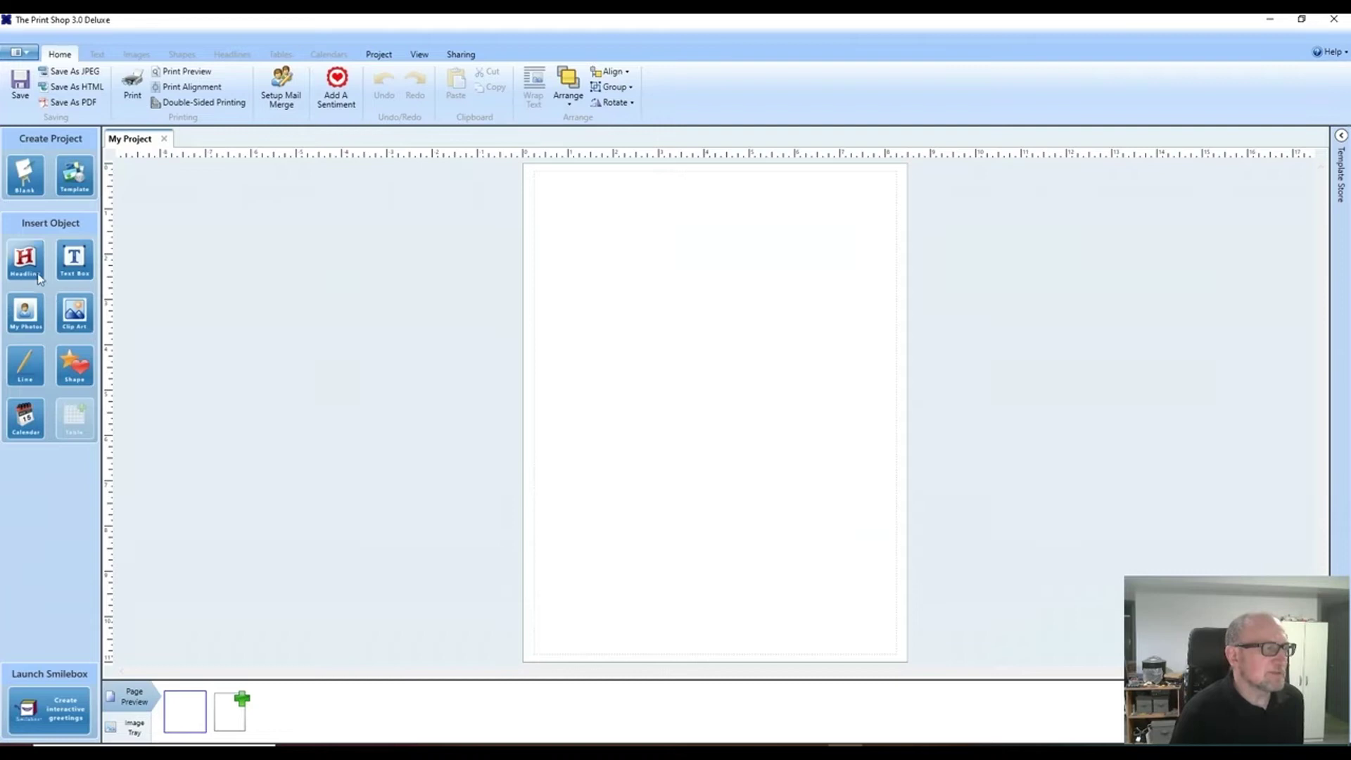
Search the online clip art in all categories for "test"
left_click(75, 314)
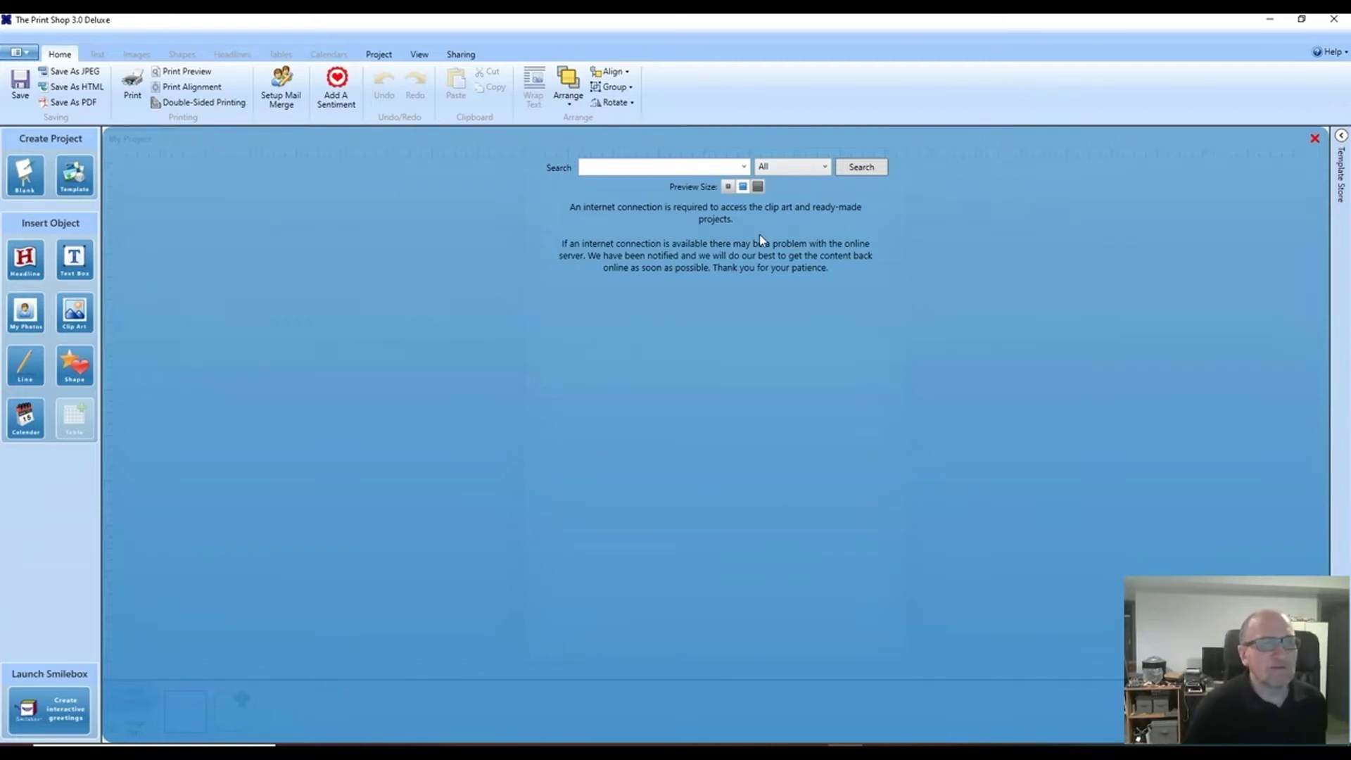
type("test")
left_click(861, 175)
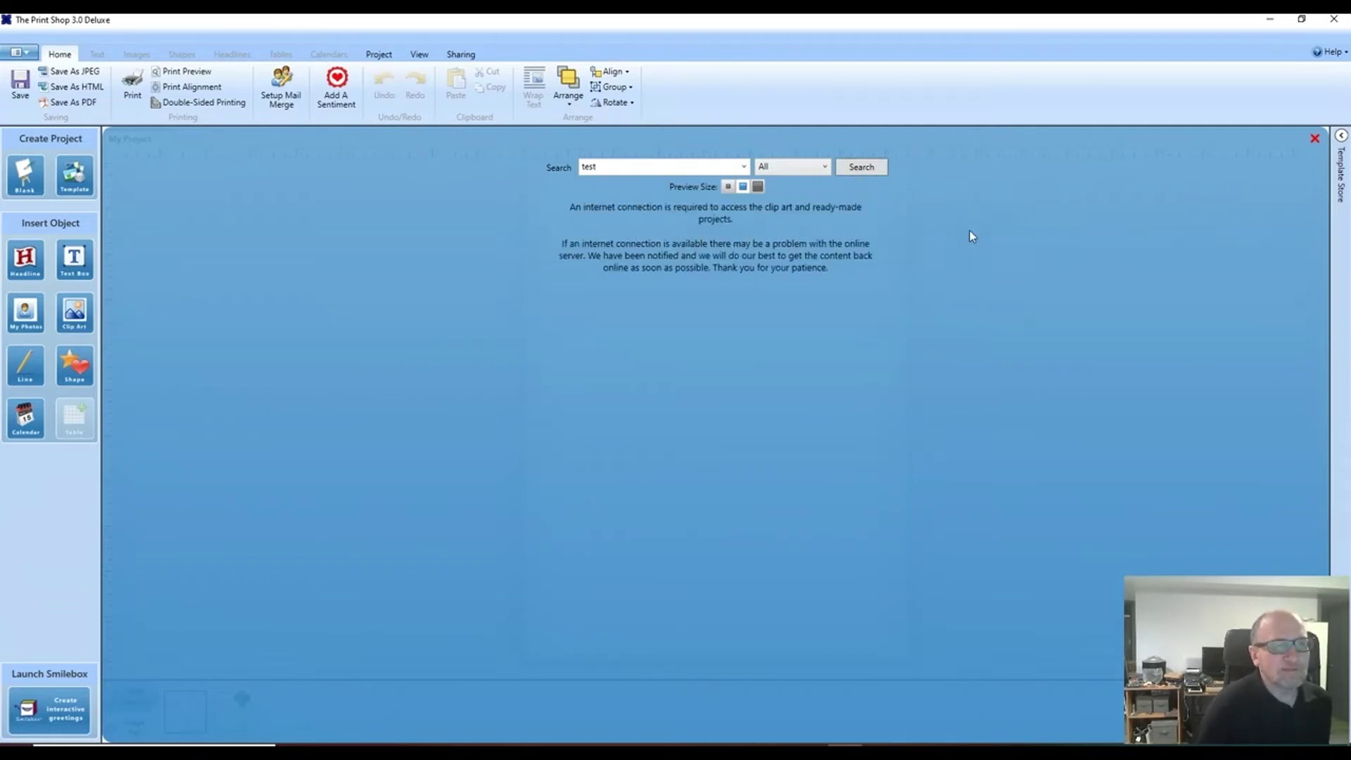
Visit the Print Shop website from the program's help options and return to the project
left_click(1331, 52)
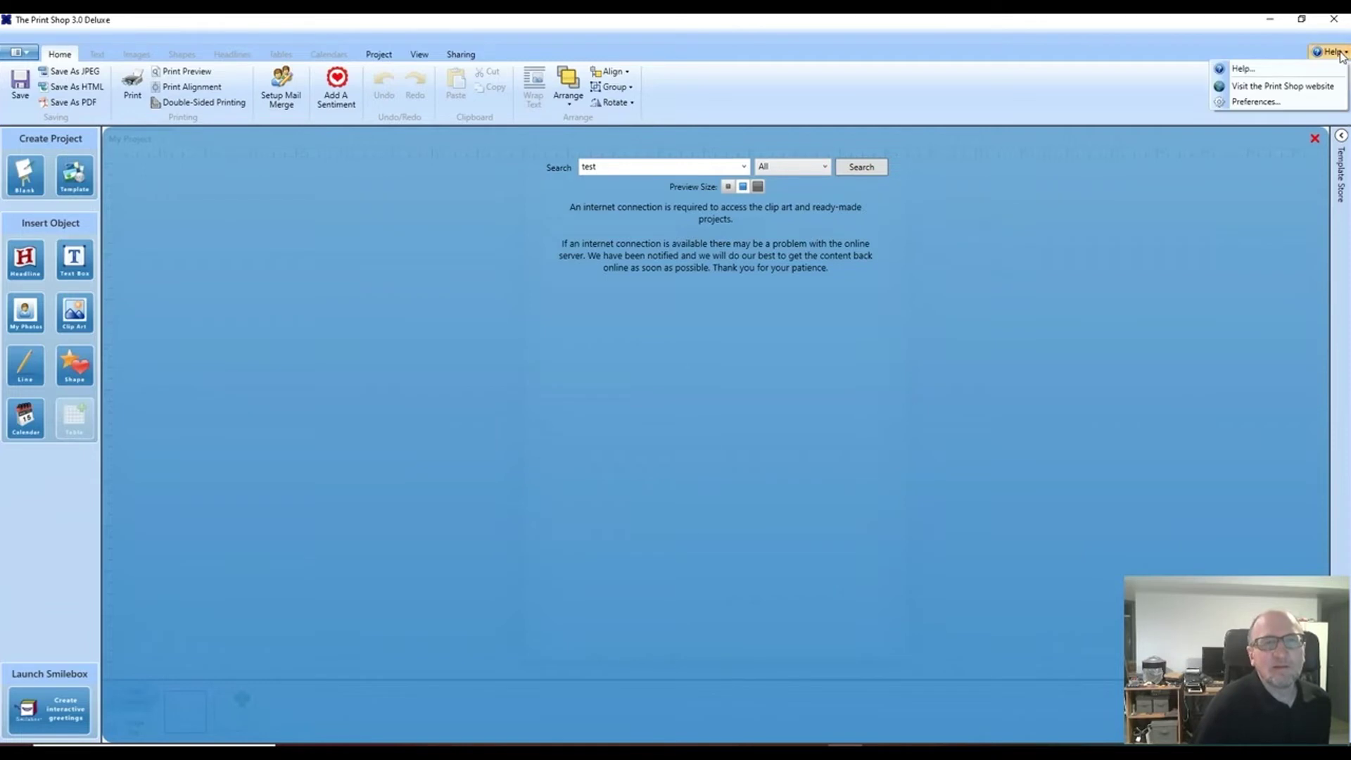
left_click(1294, 94)
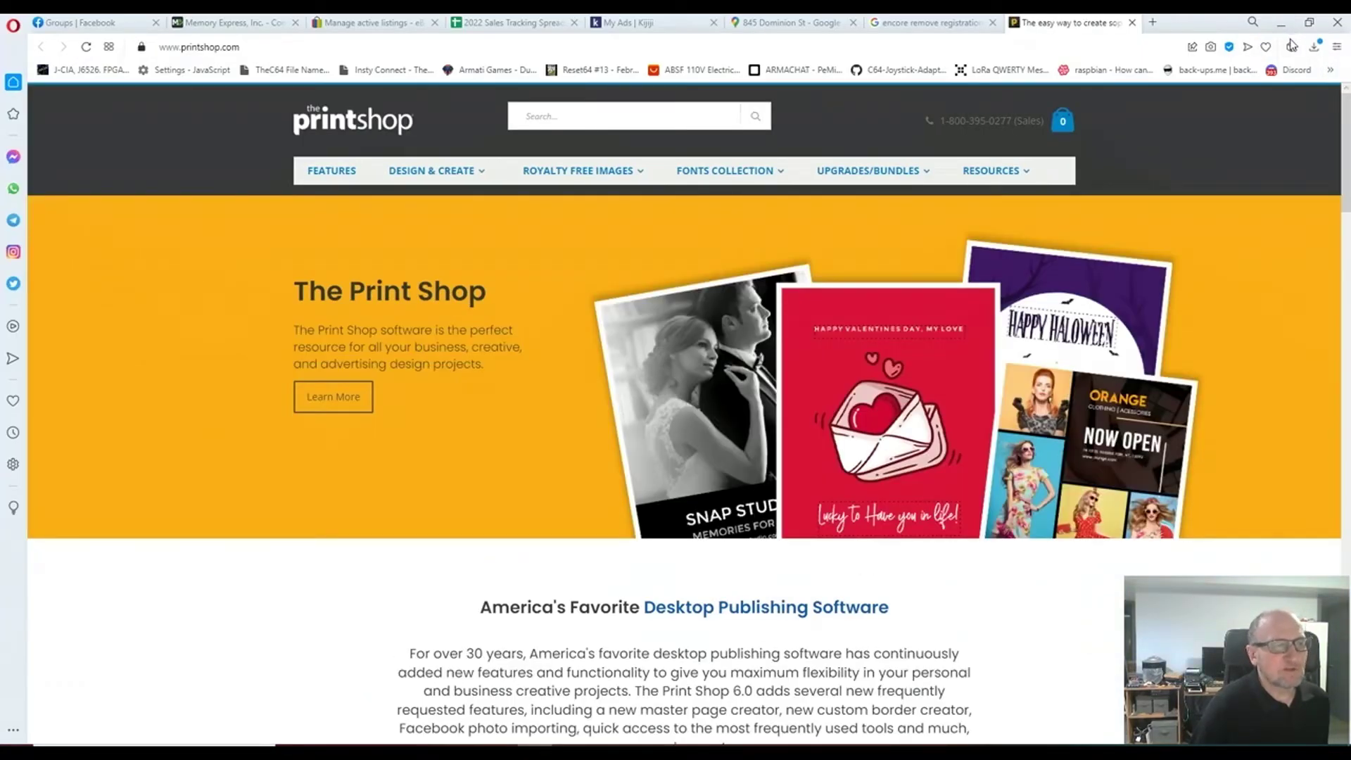
left_click(1282, 23)
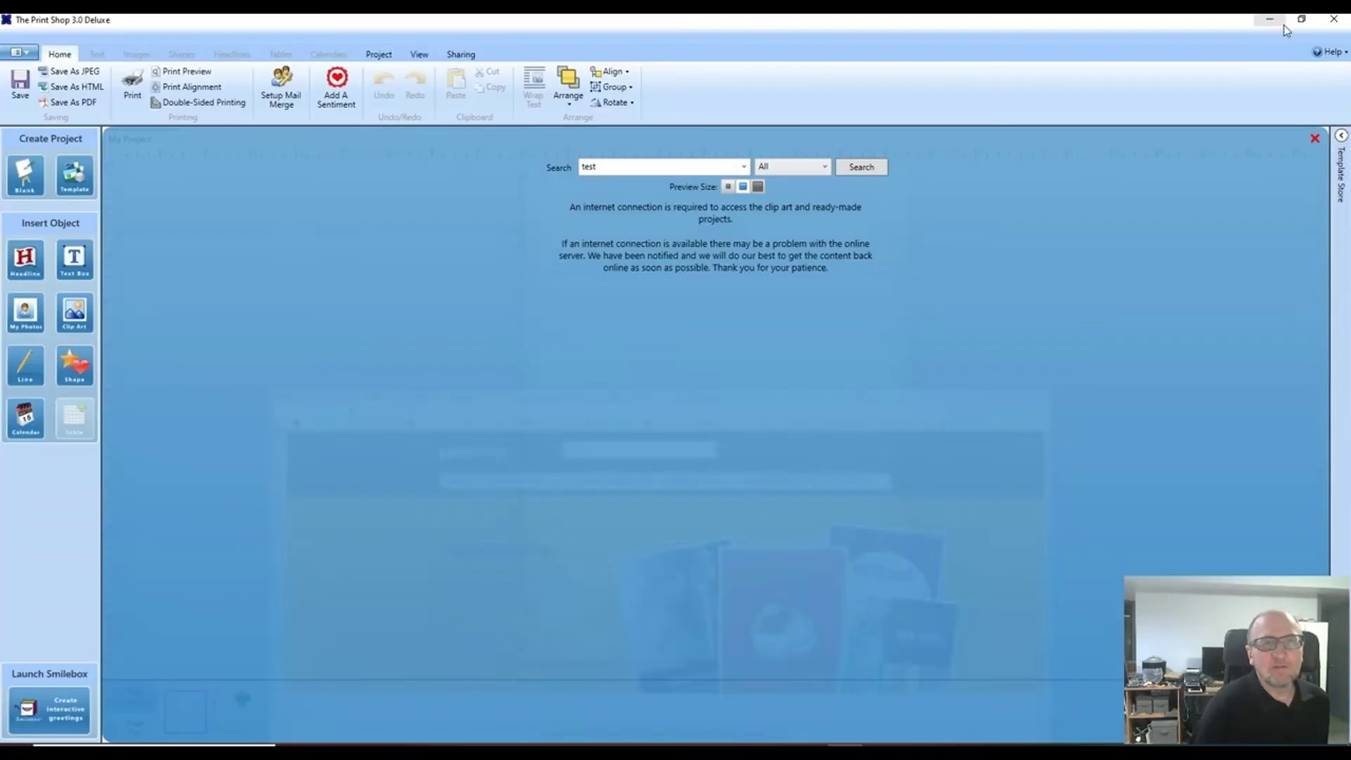
Try to open the program's help file and dismiss the resulting dialog
left_click(1330, 52)
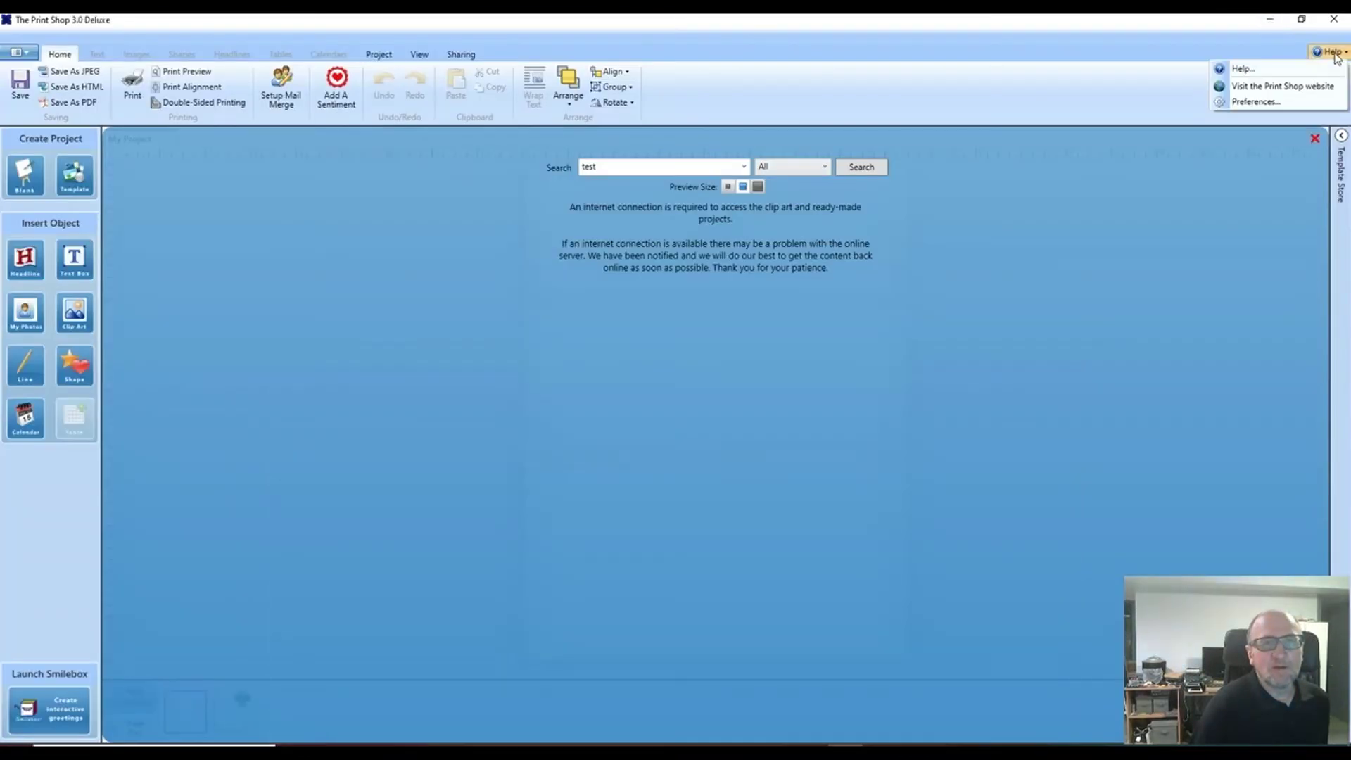
left_click(1260, 69)
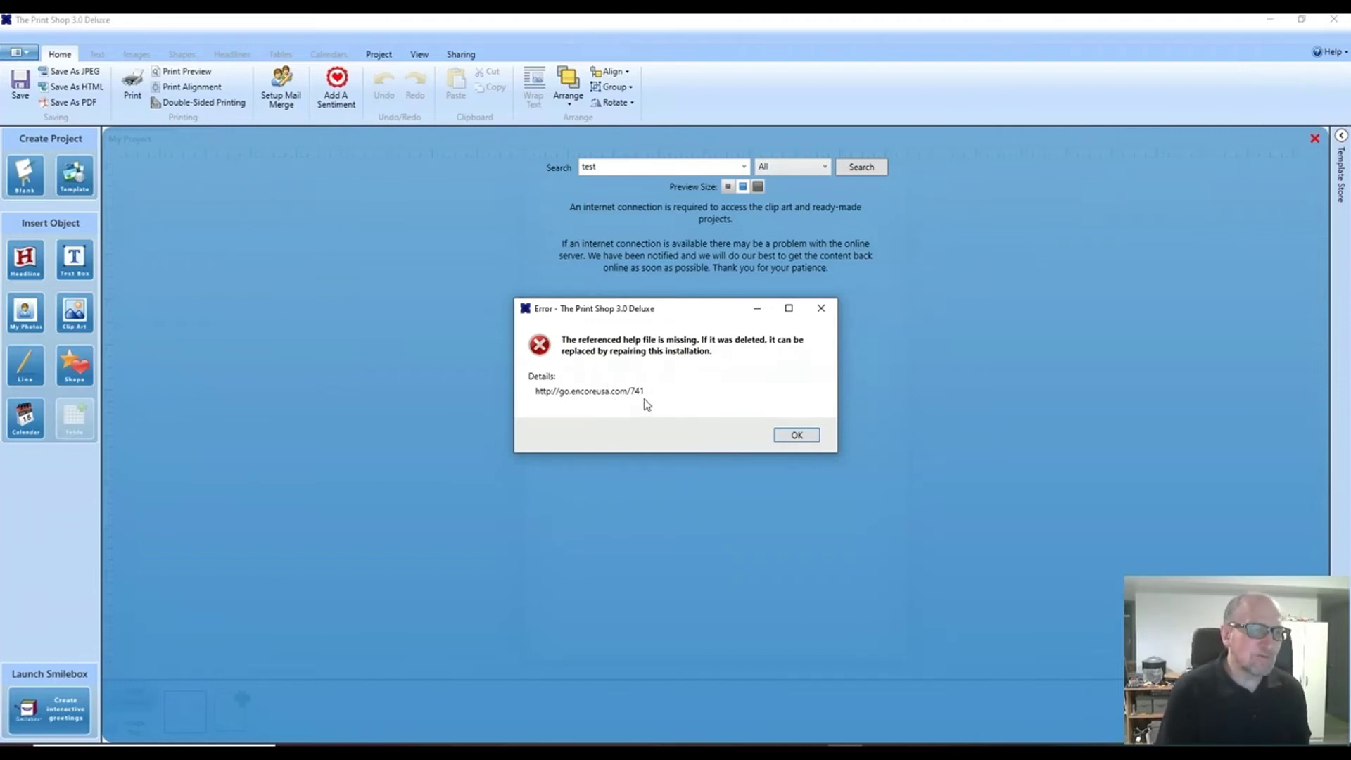
left_click(796, 435)
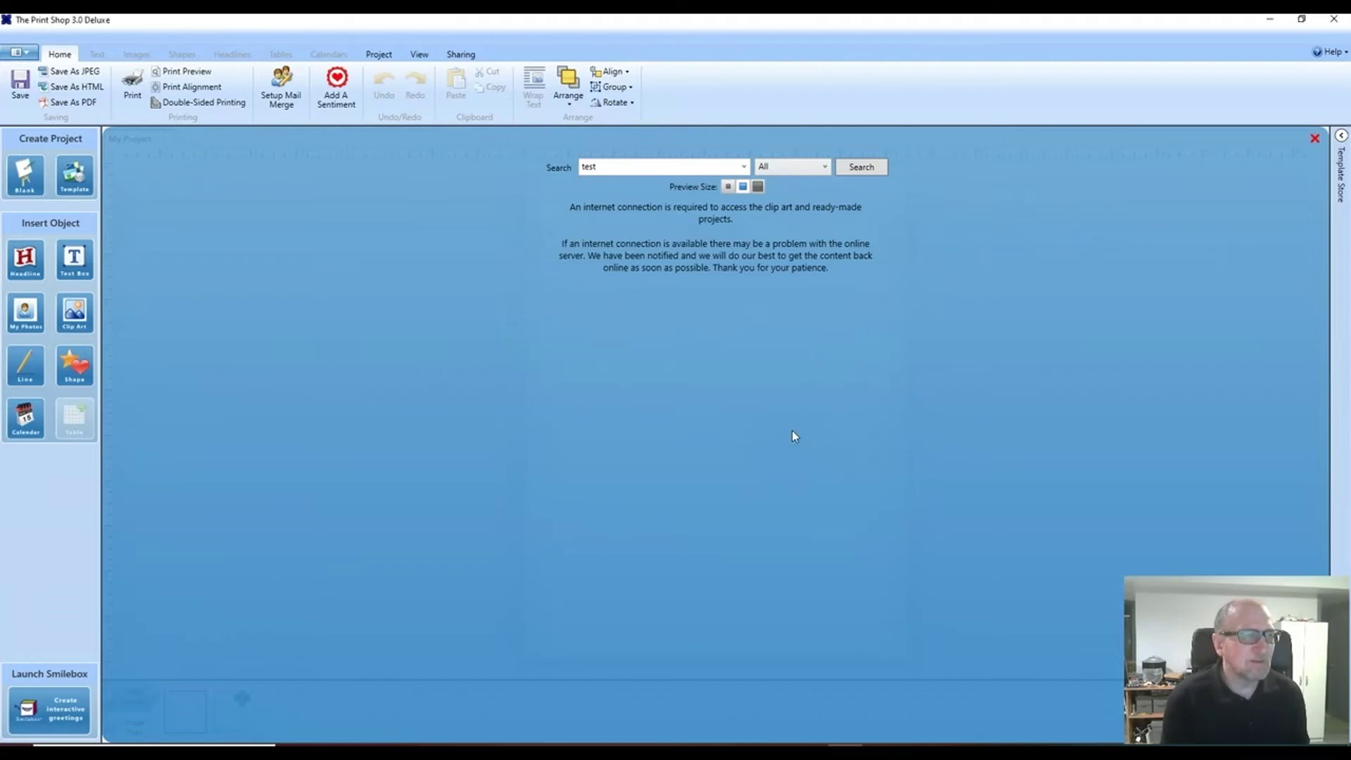
Close The Print Shop 3.0 Deluxe and launch The Print Shop 23.1
left_click(1335, 21)
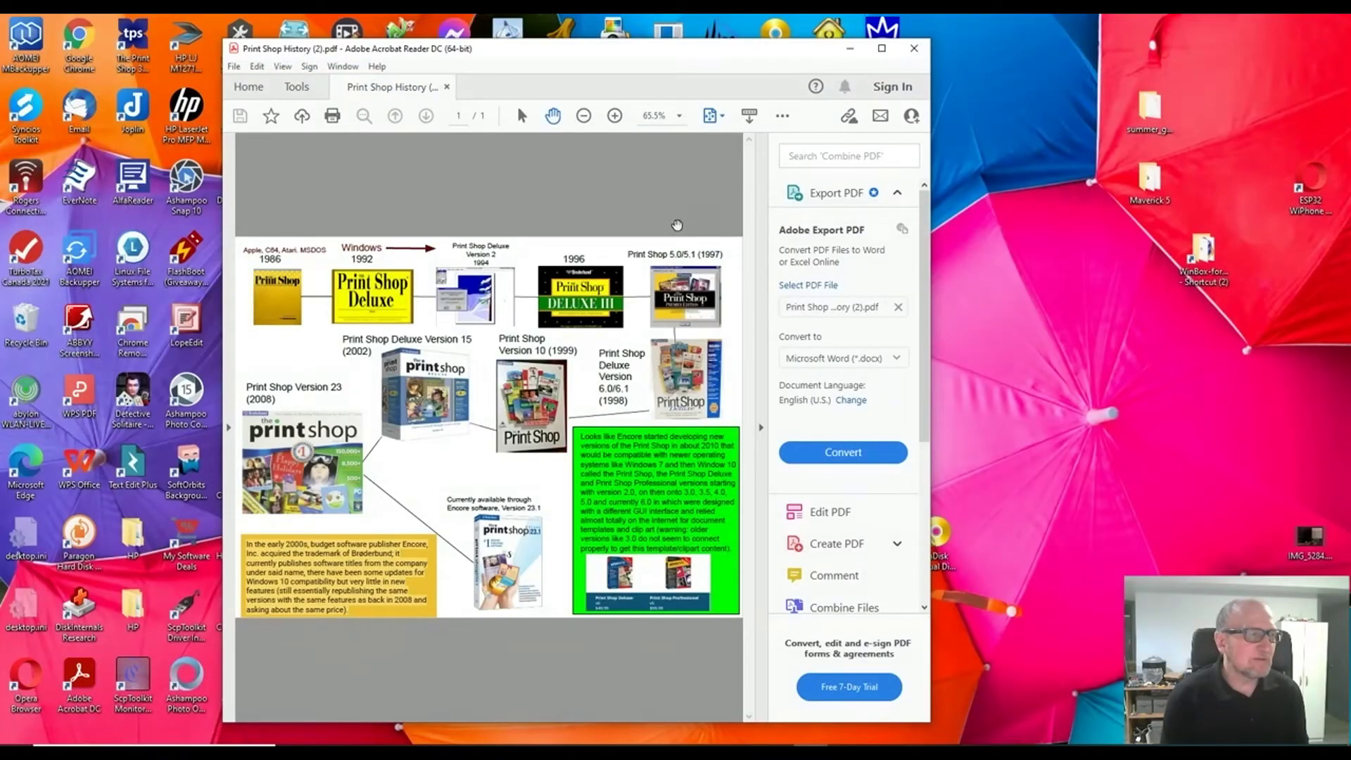
key("super")
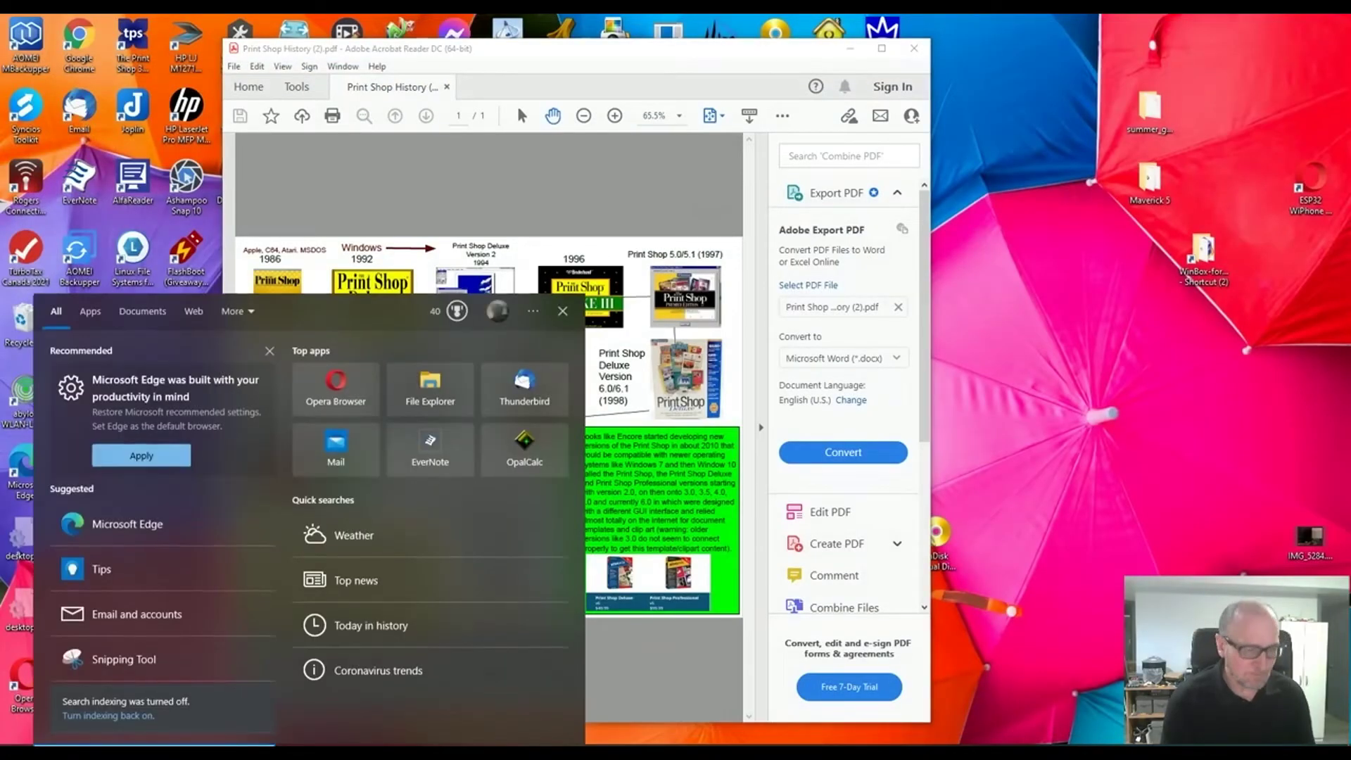
type("print")
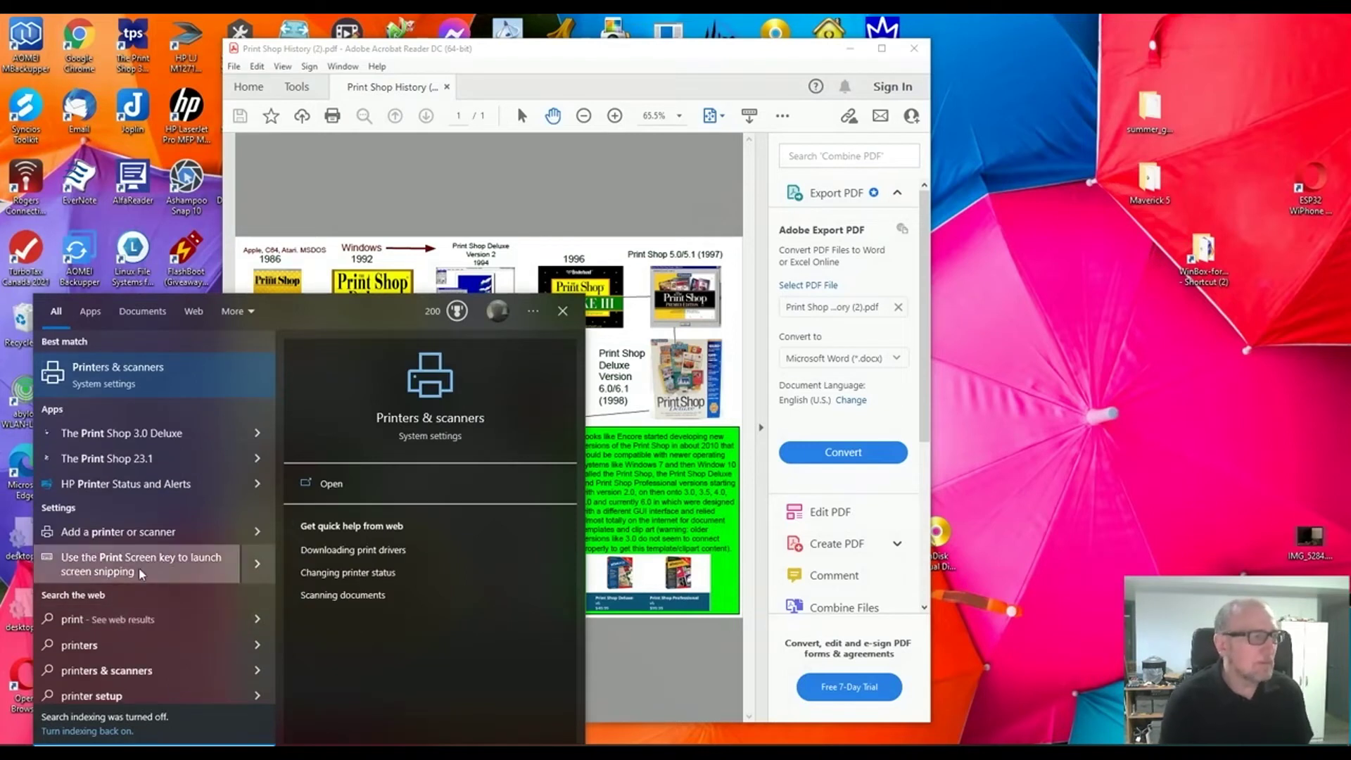
left_click(166, 461)
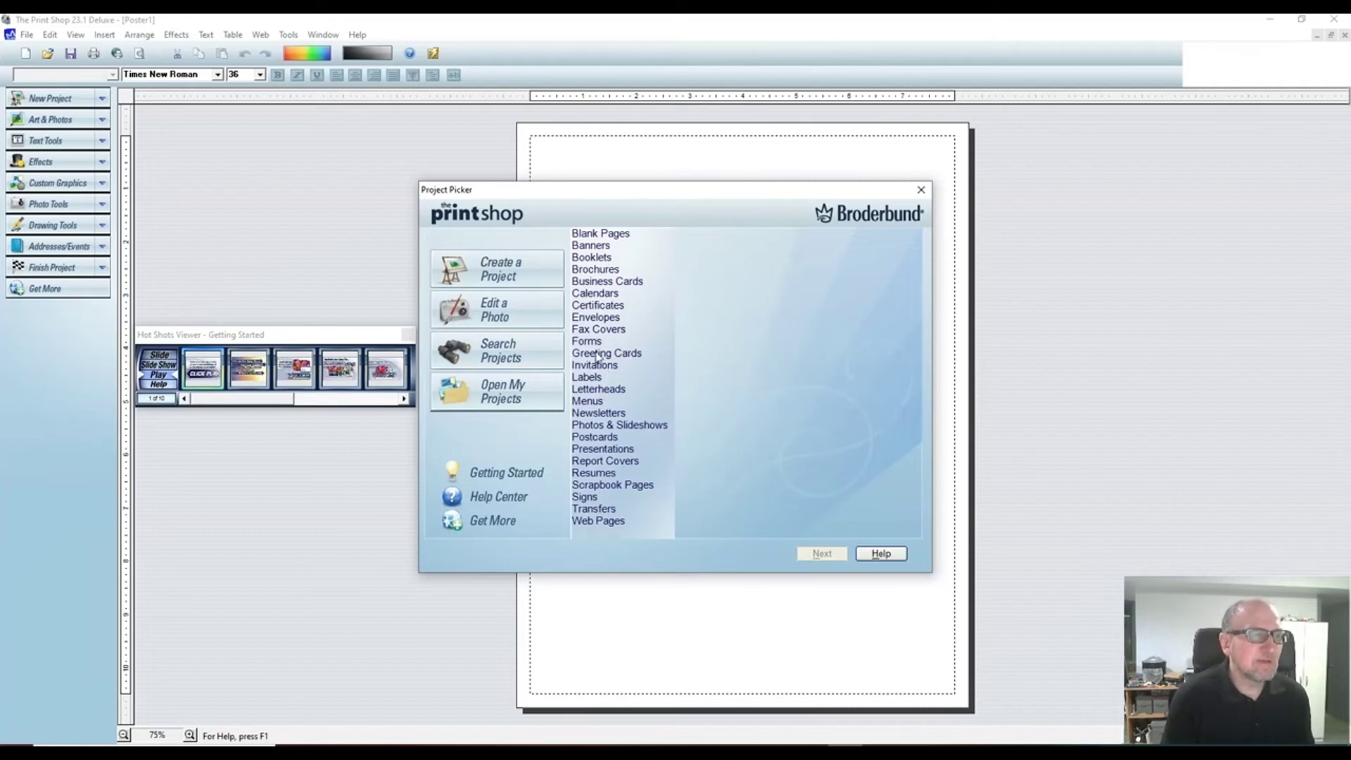
Create a sign from the Kid's Sign In poster using a QuickStart layout
left_click(589, 497)
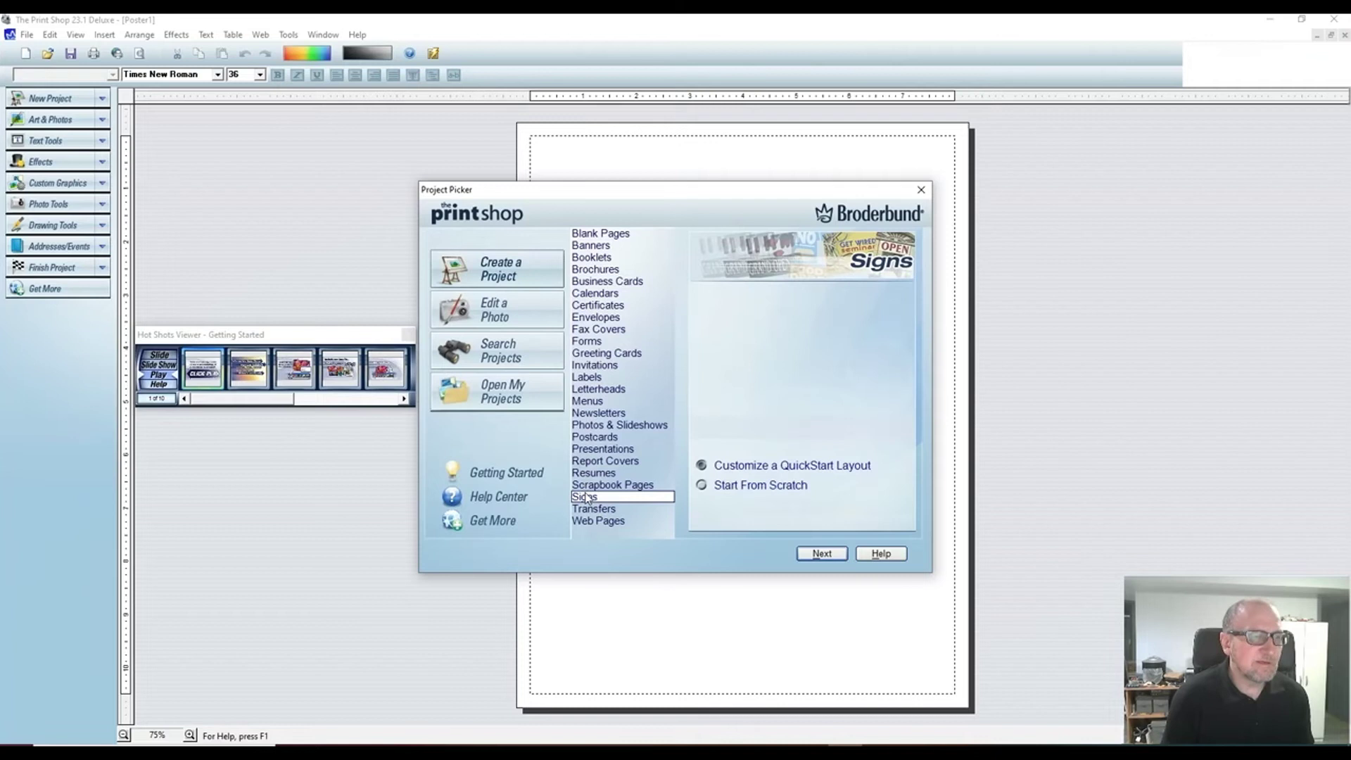
left_click(822, 554)
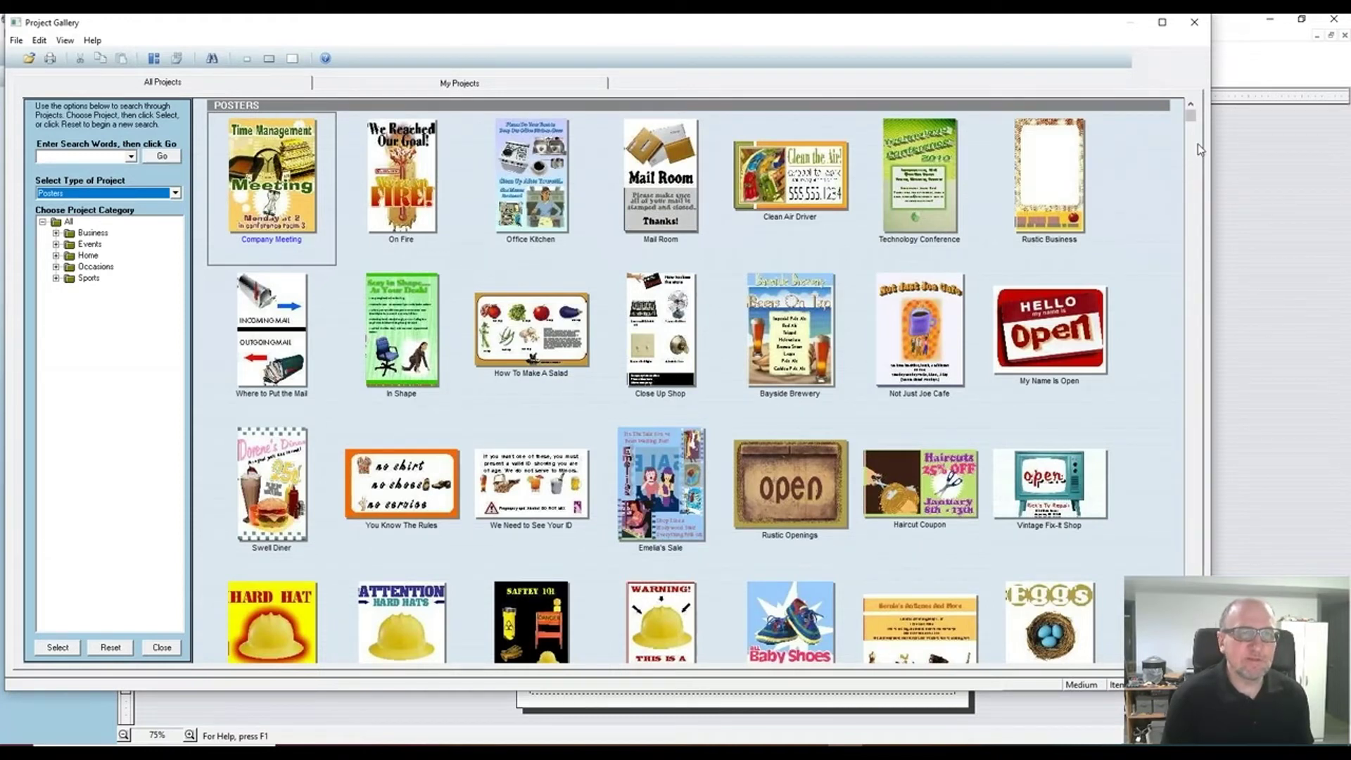
left_click_drag(1187, 163, 1191, 290)
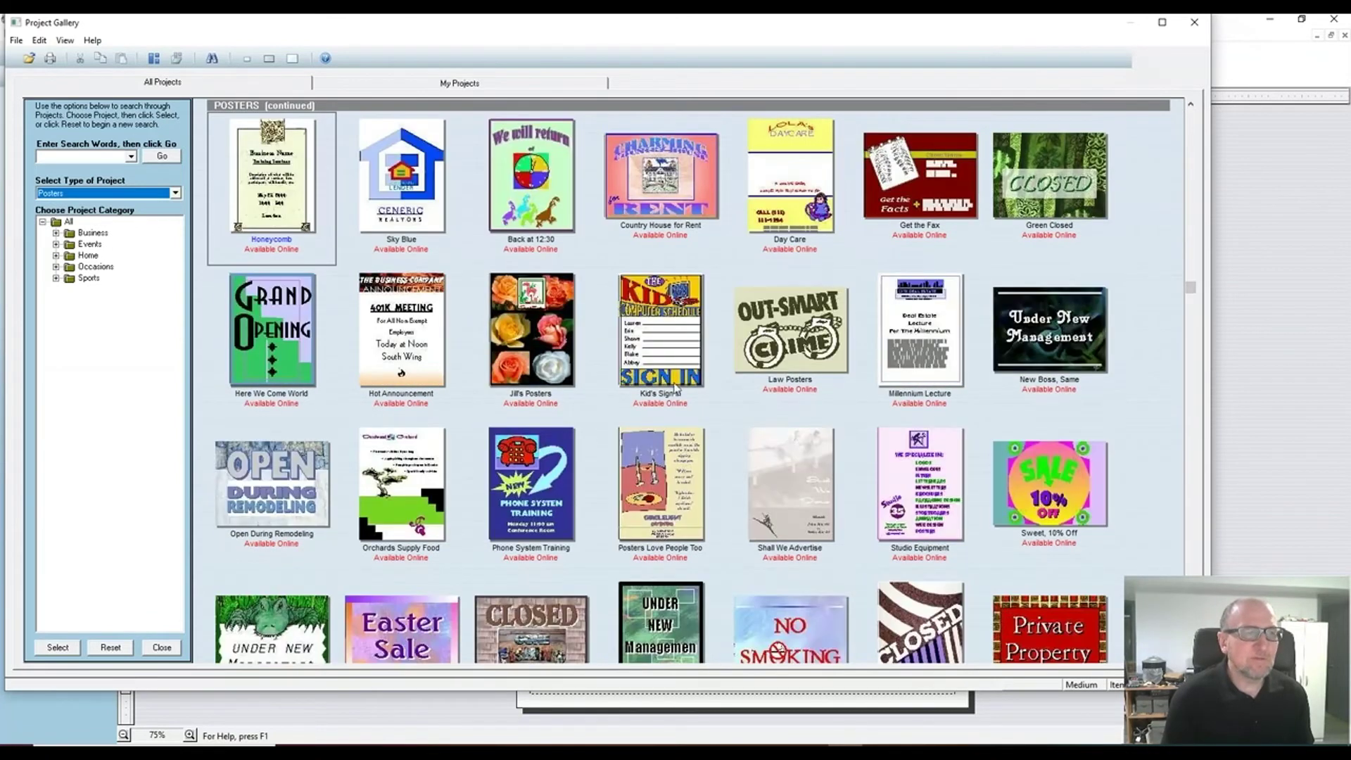
left_click(670, 343)
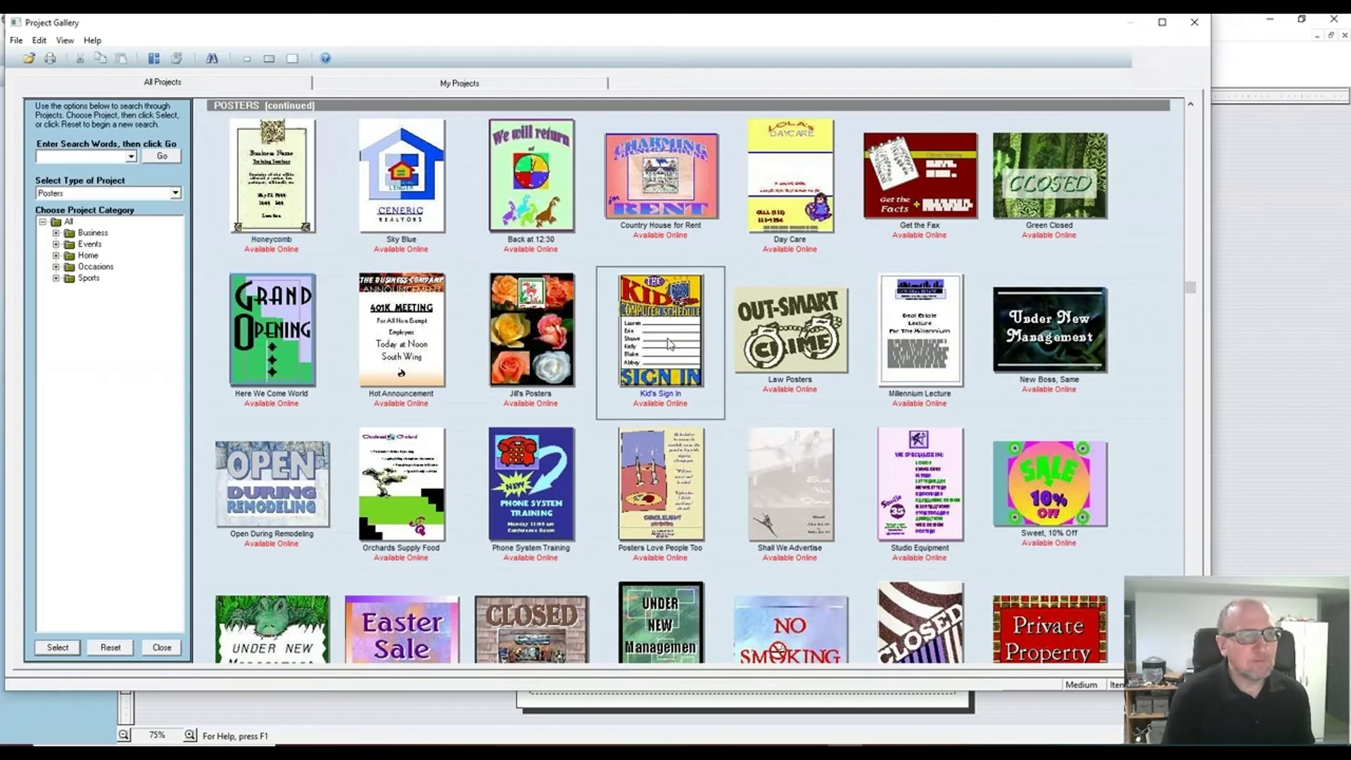
double_click(670, 344)
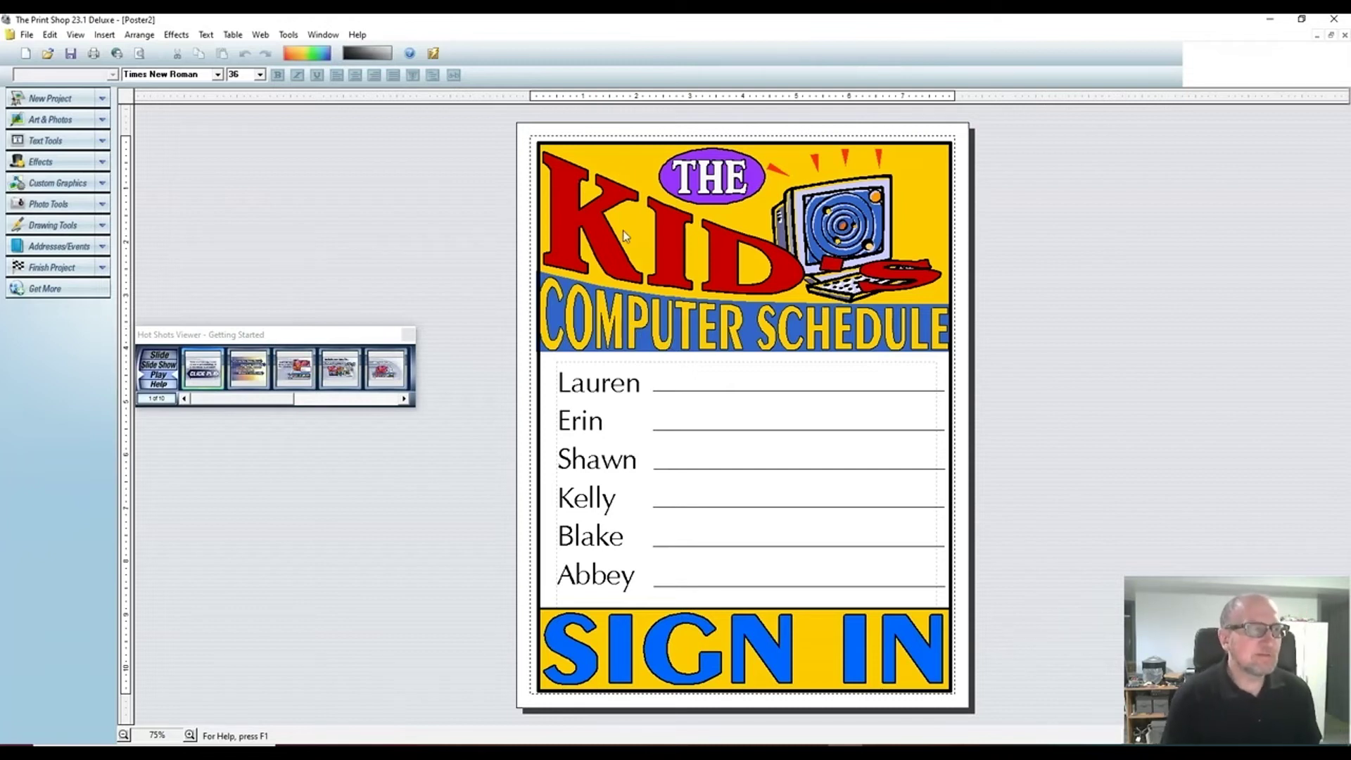
View the program's About information, including the system and credits details, and close it
left_click(357, 35)
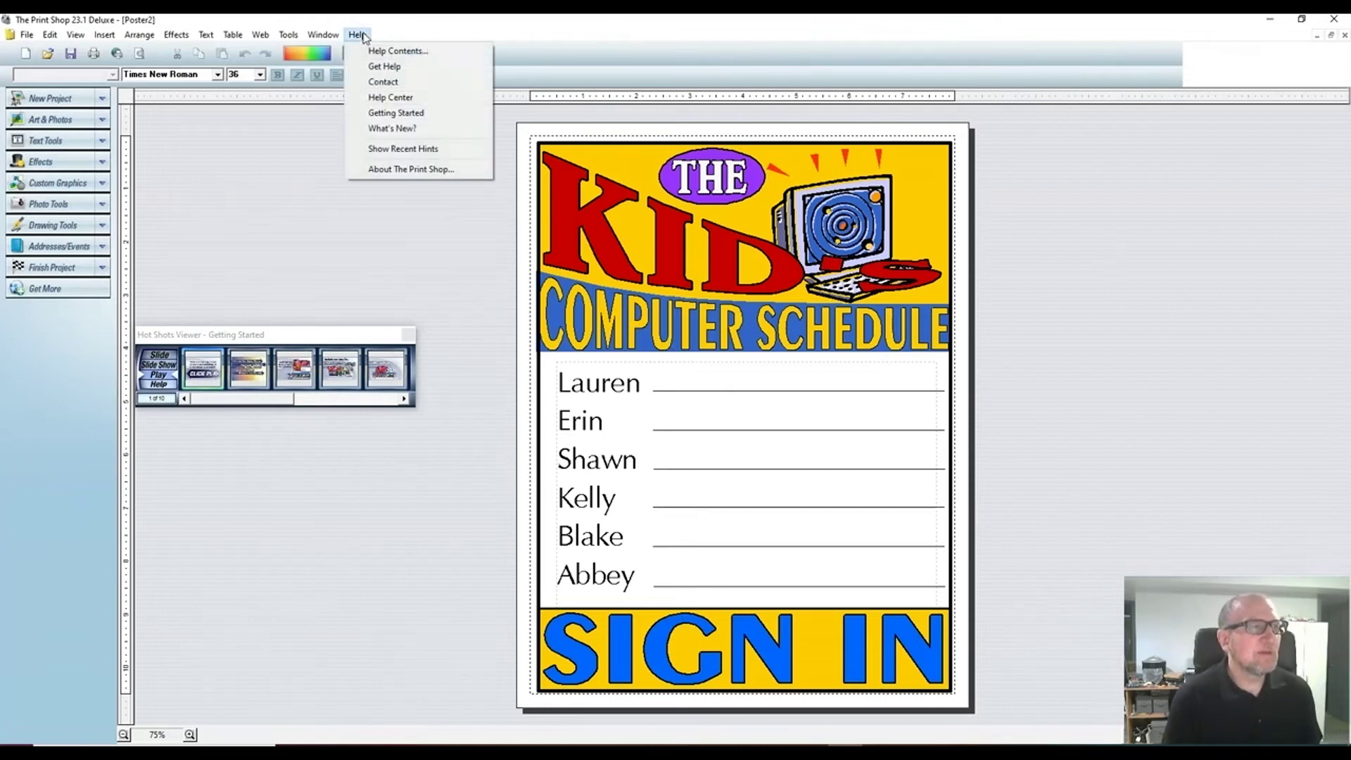
left_click(398, 170)
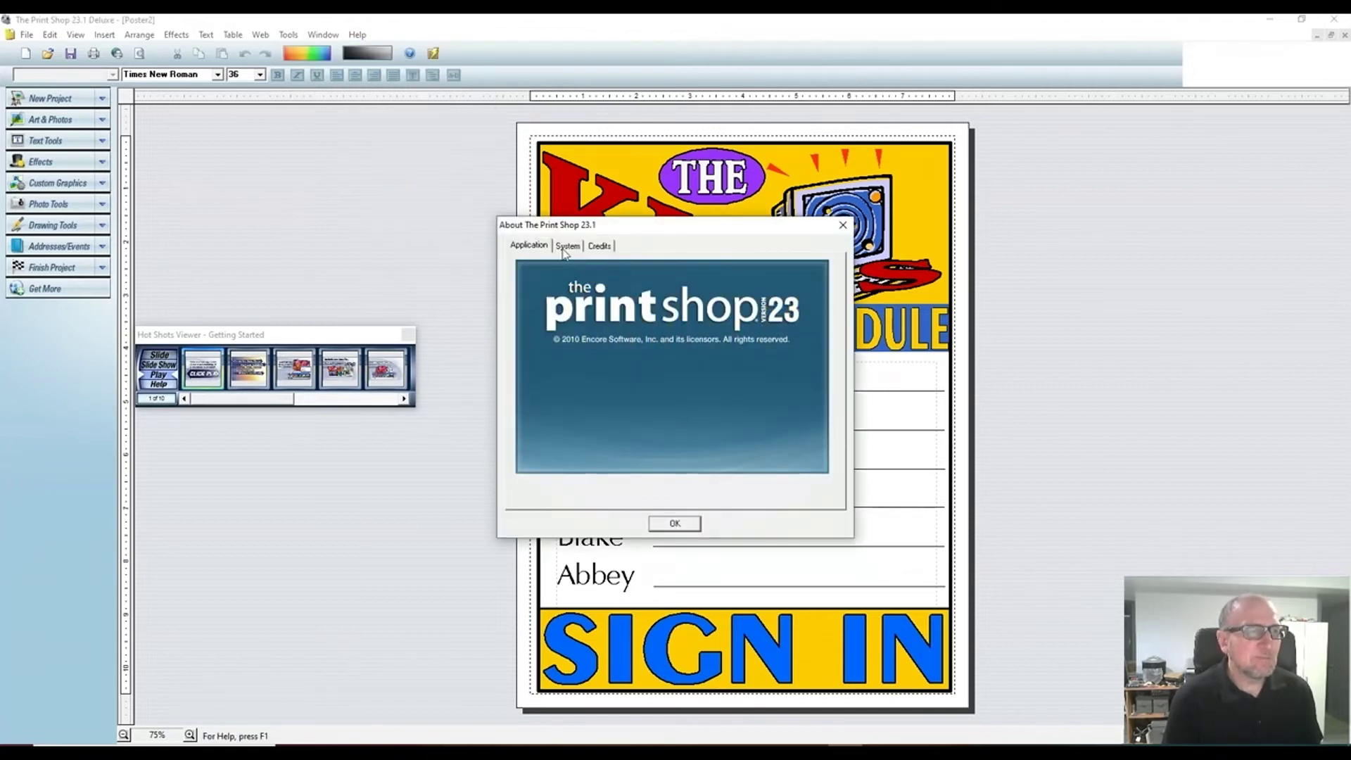
left_click(565, 248)
left_click(599, 248)
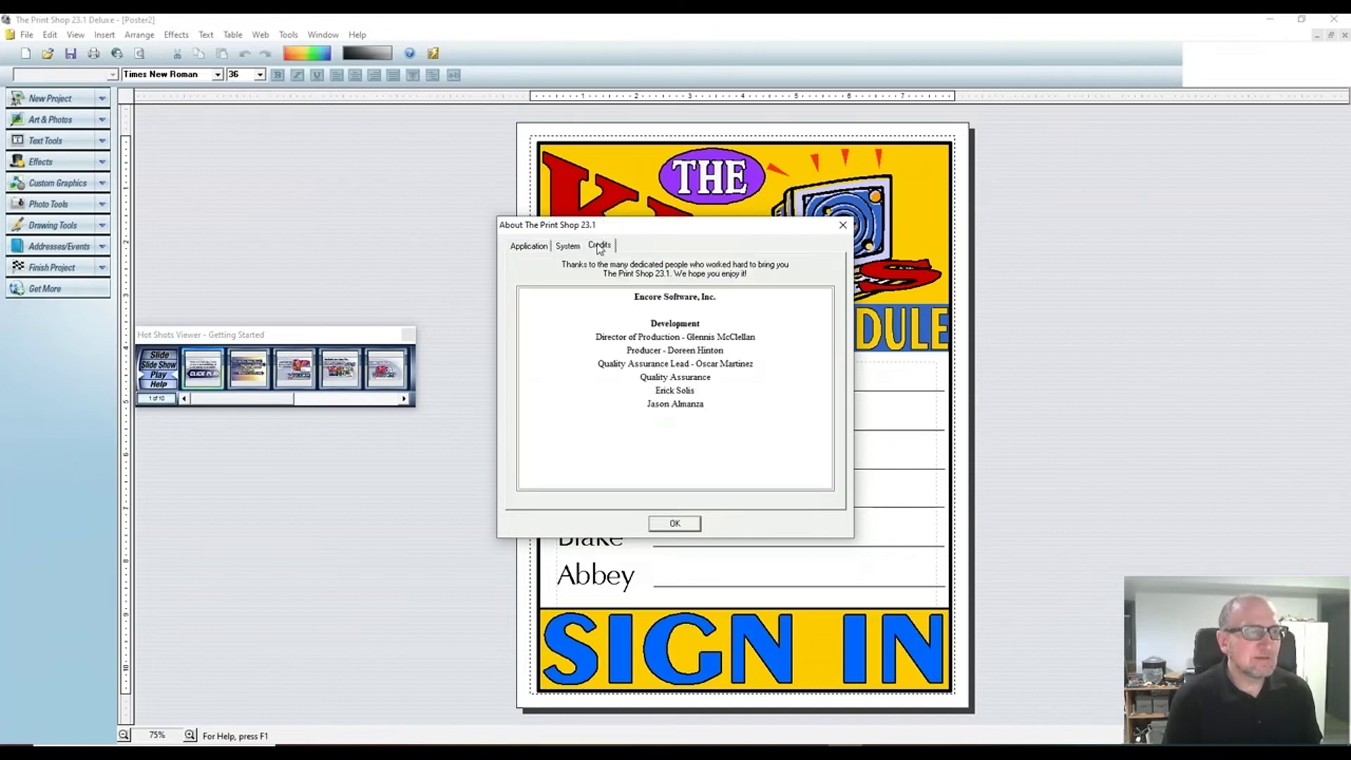
left_click(685, 526)
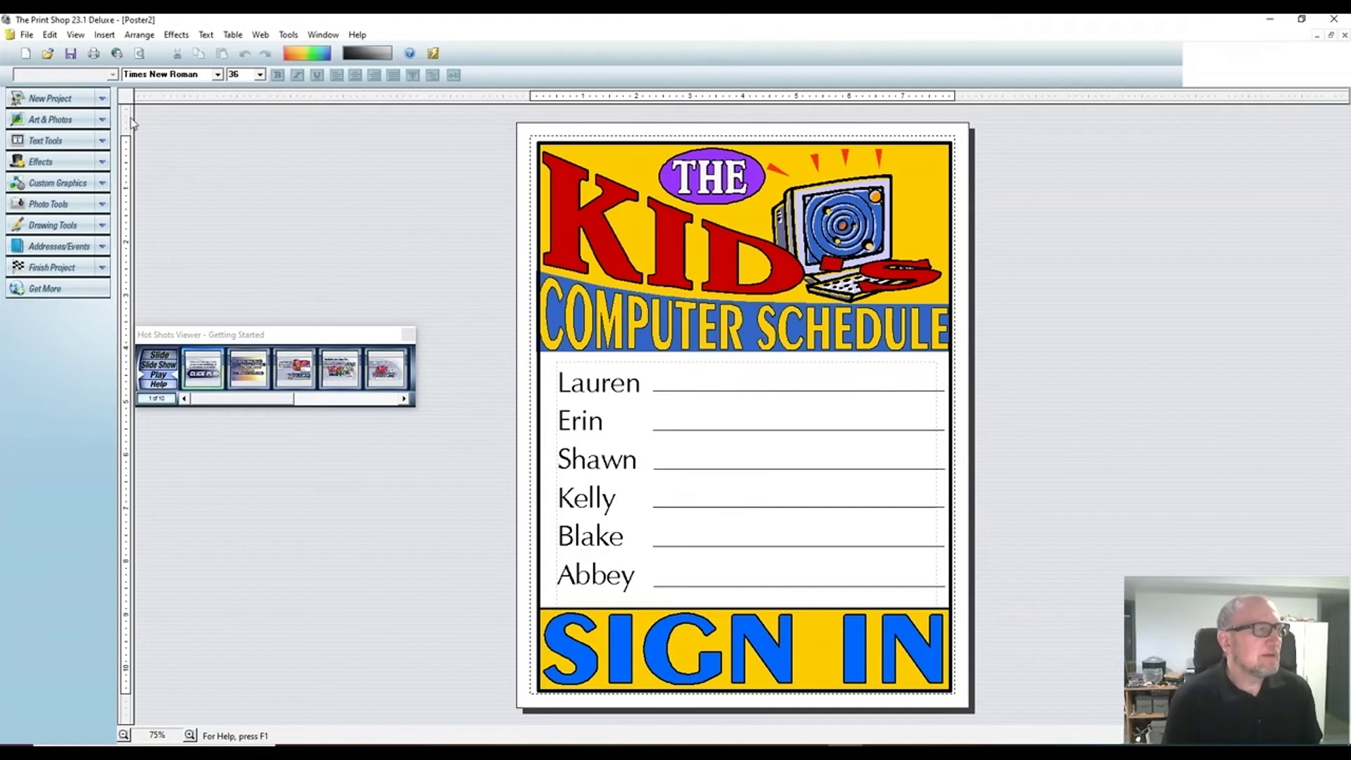
Create a new blank page project in the tall format with the Project Picker
left_click(83, 100)
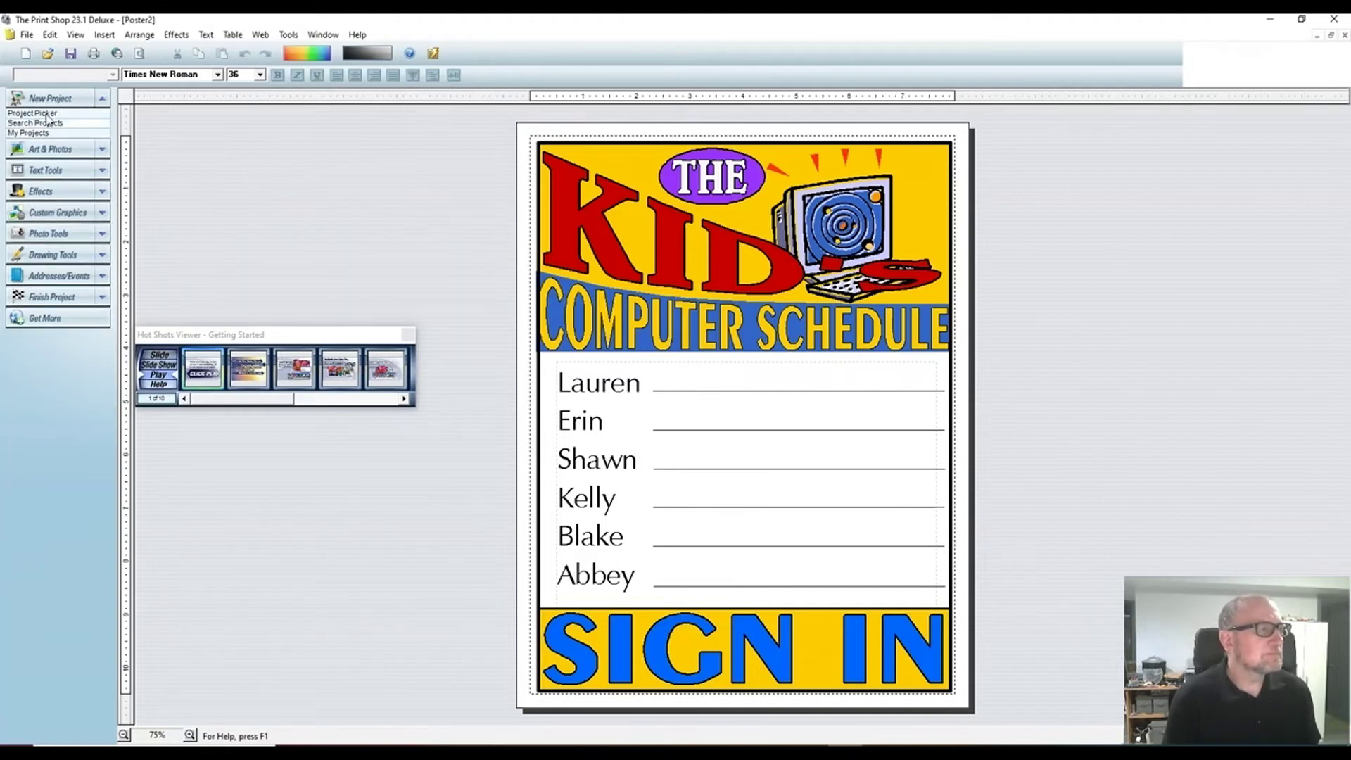
left_click(45, 114)
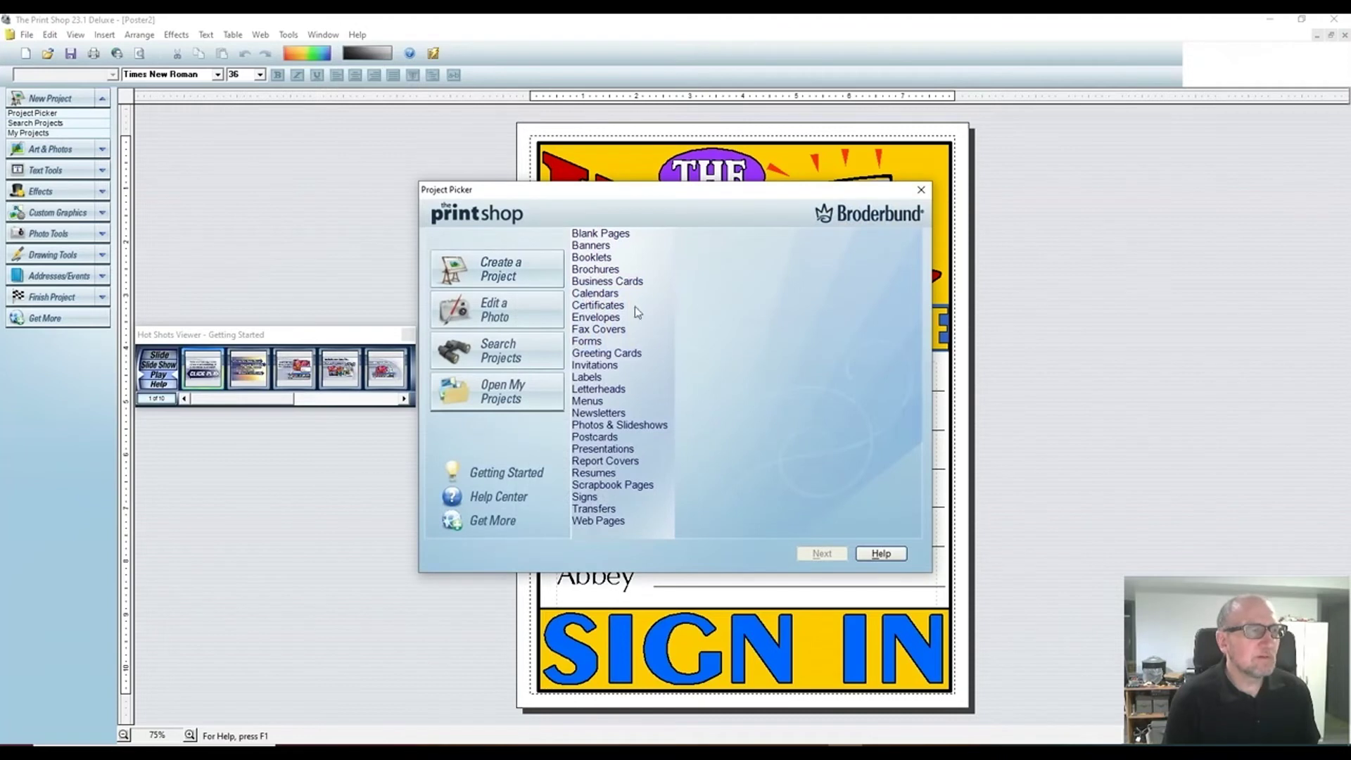
left_click(601, 237)
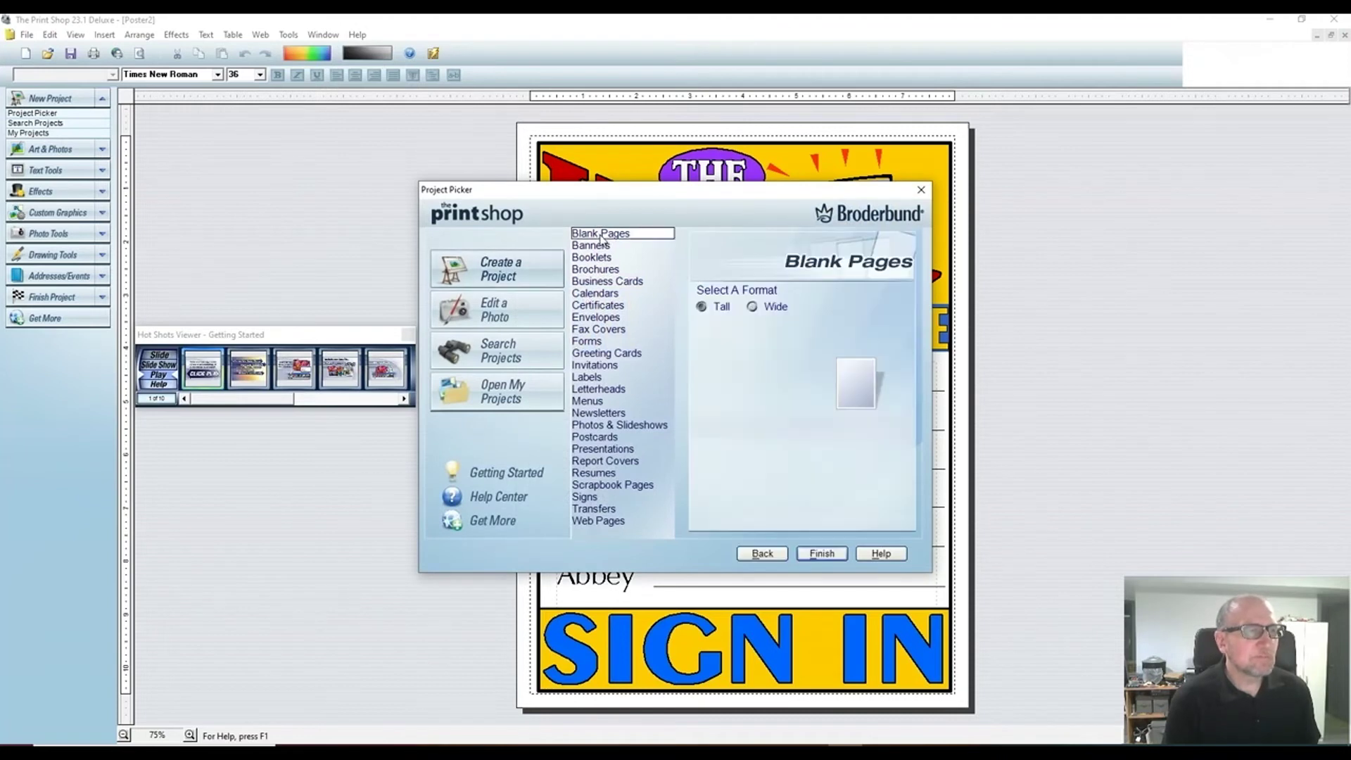
left_click(822, 554)
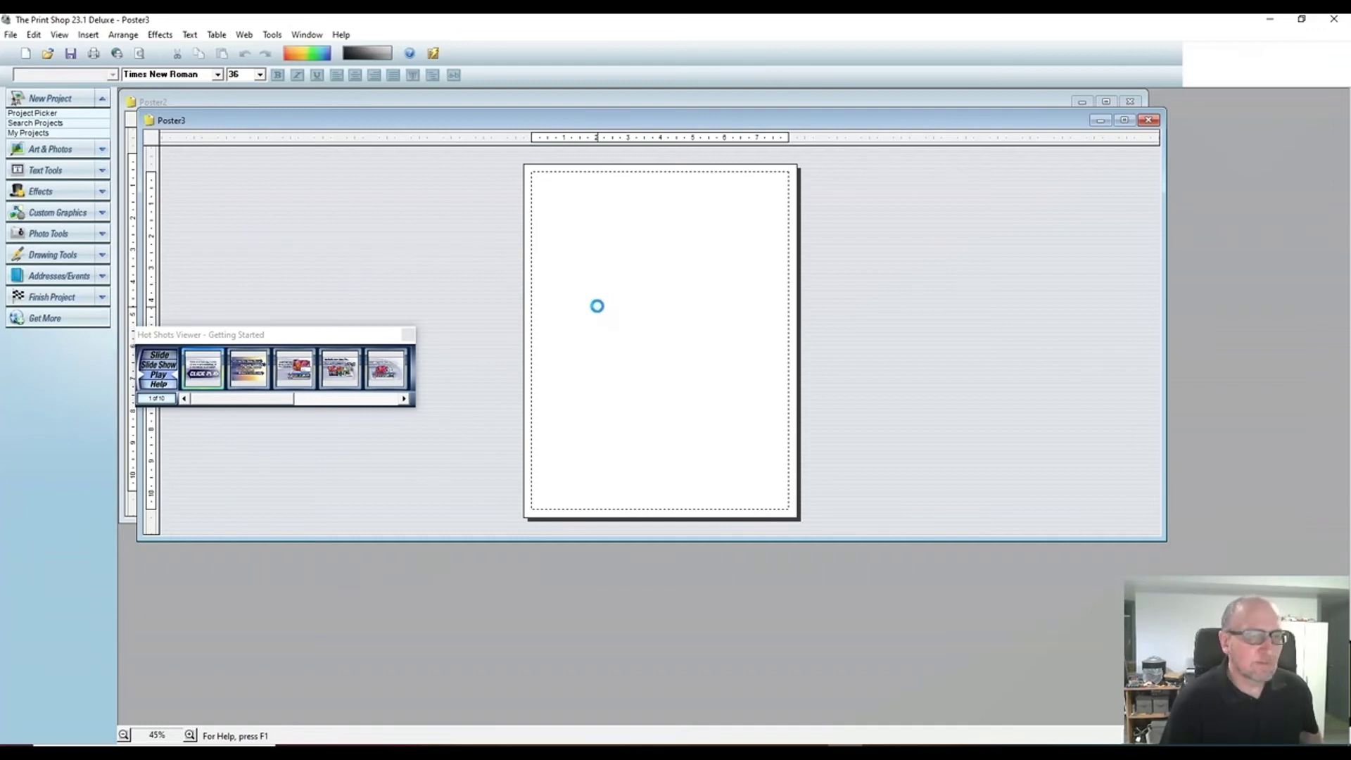
Insert the Just Our Size graphic from the garage sale results in the Art Gallery and enlarge it to nearly the page's full width
left_click(101, 152)
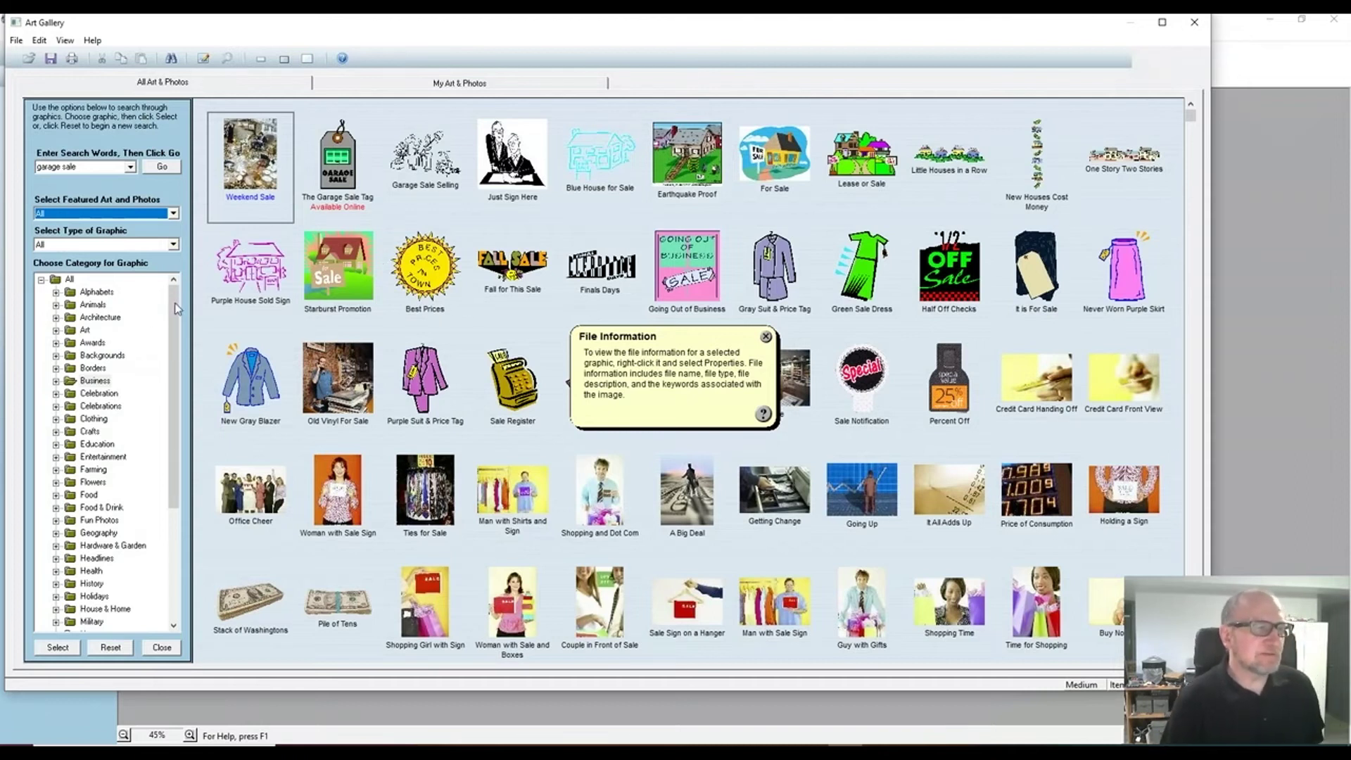
left_click(766, 337)
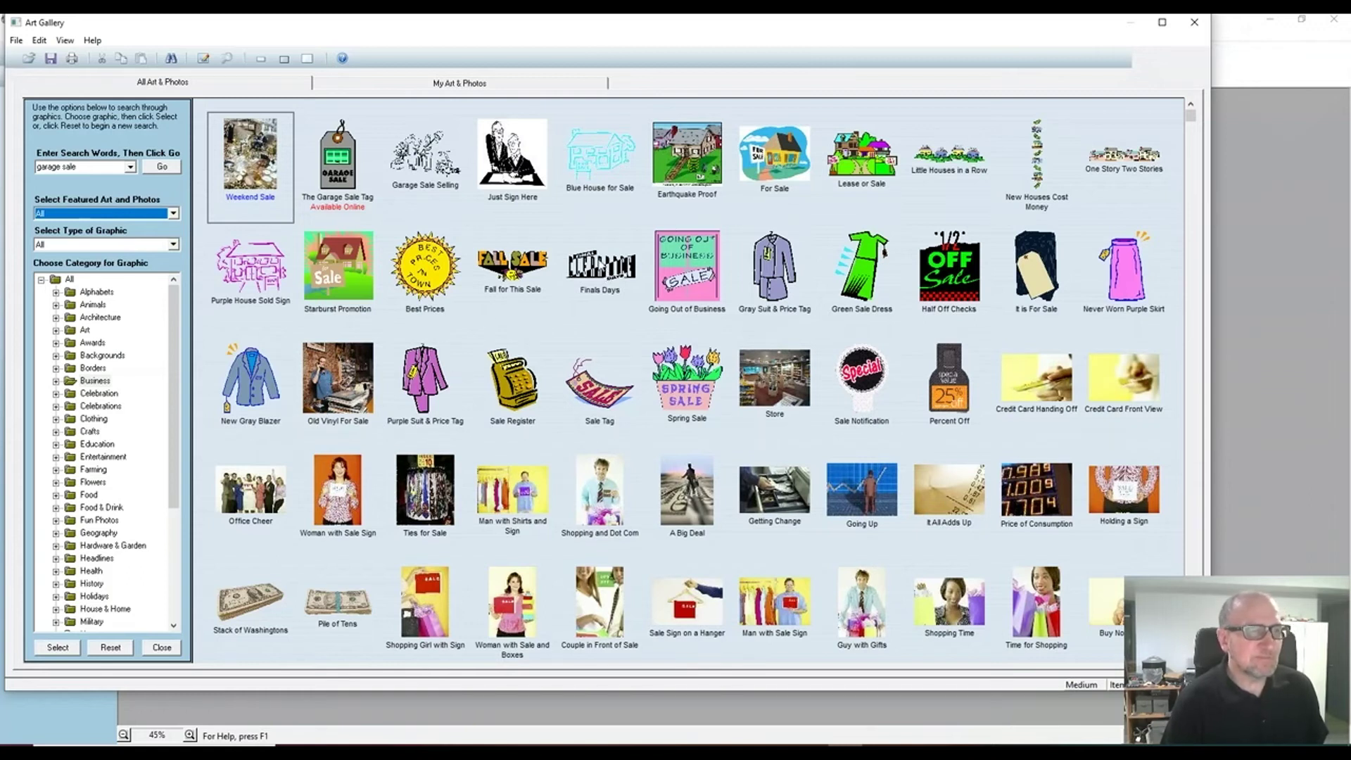
mouse_move(1191, 117)
left_mouse_down()
mouse_move(1193, 199)
mouse_move(1191, 116)
left_mouse_up()
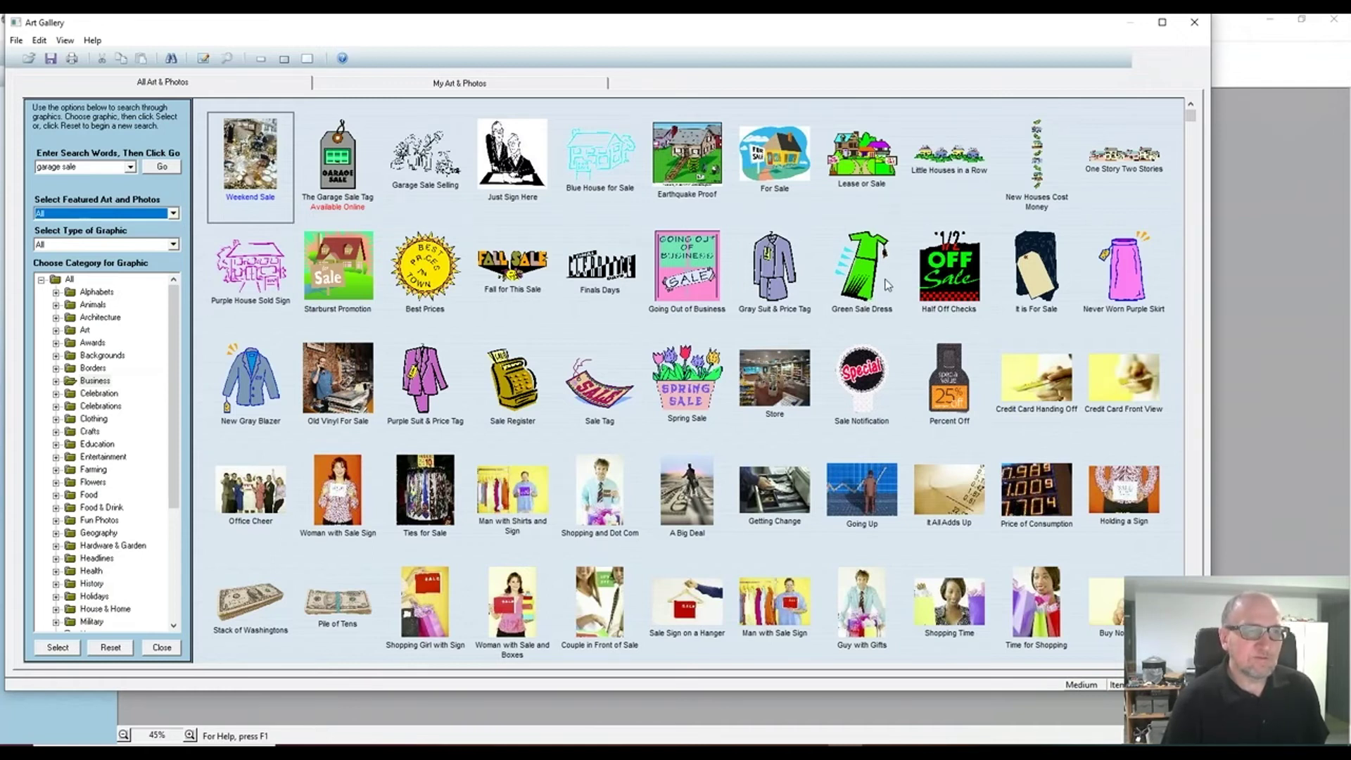
left_click(1192, 280)
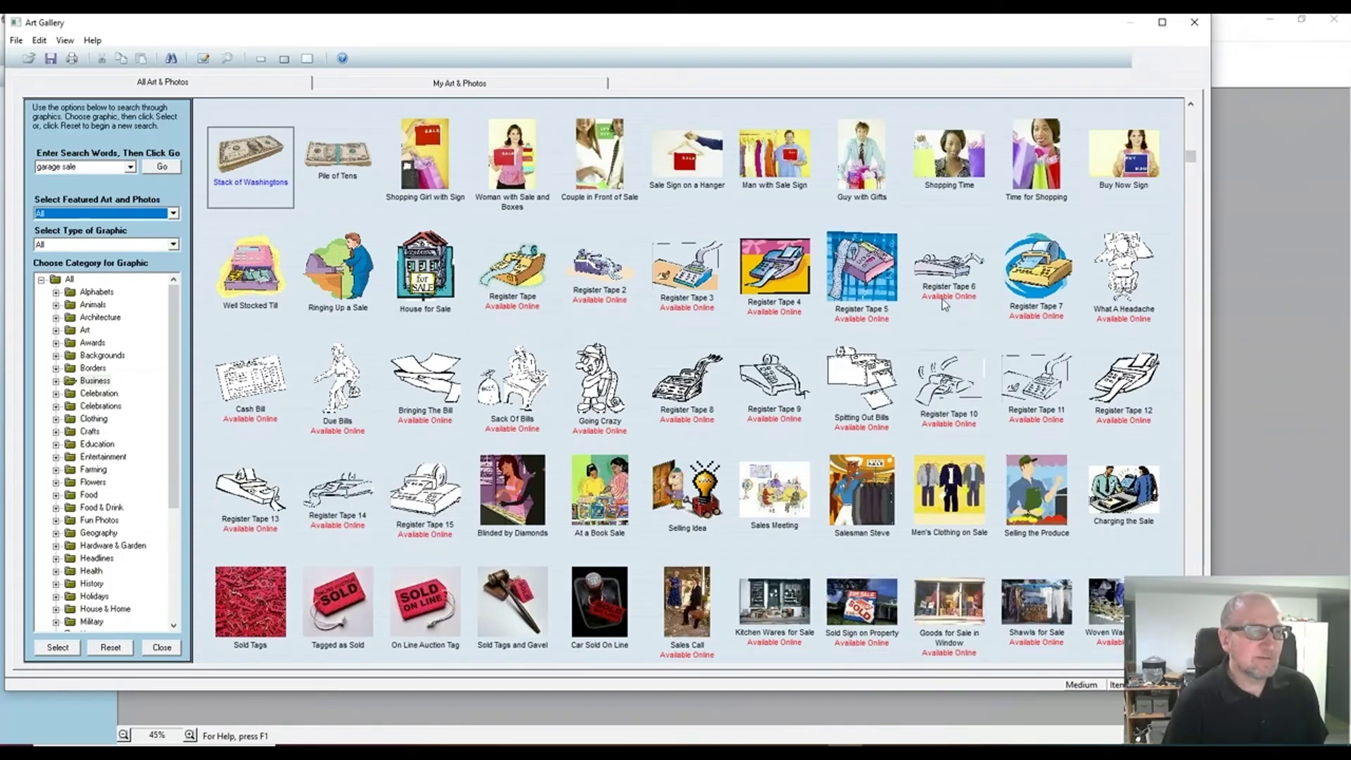
left_click(1190, 327)
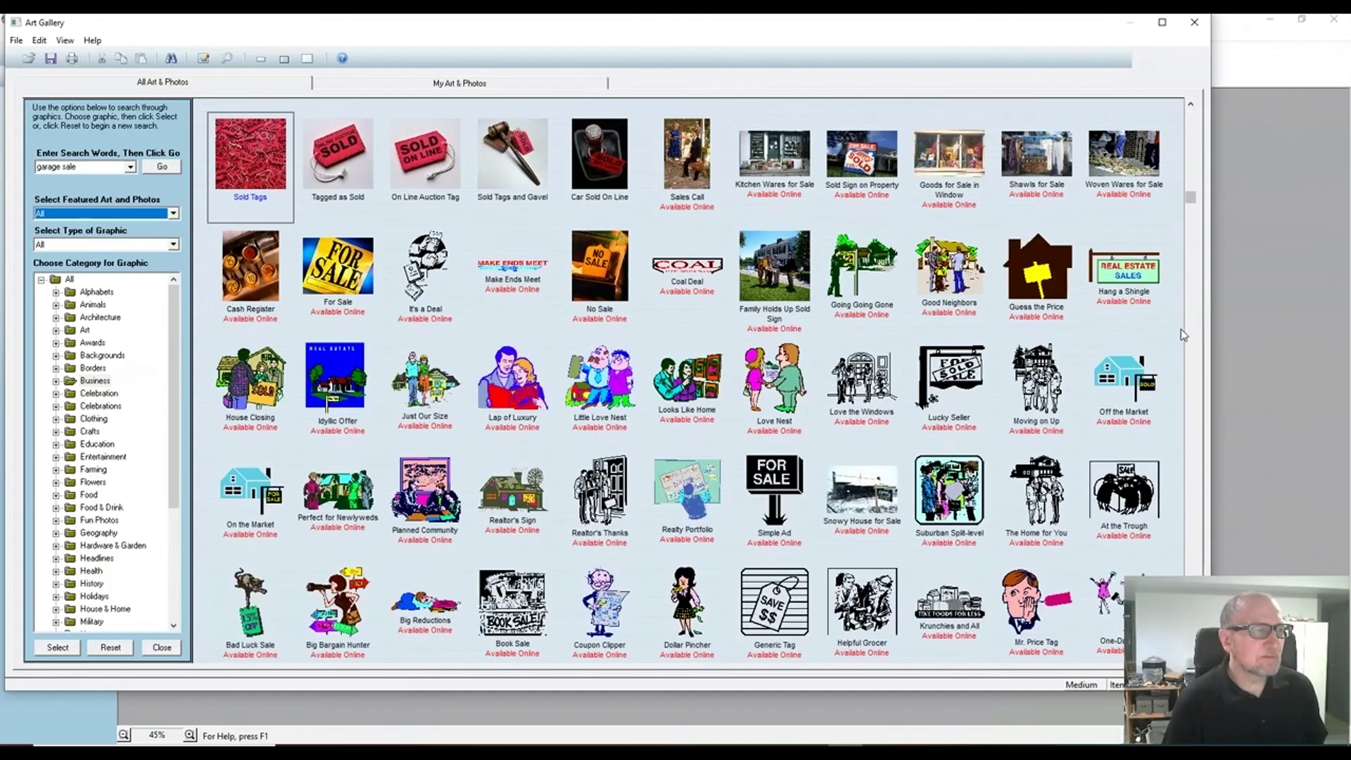
left_click(418, 389)
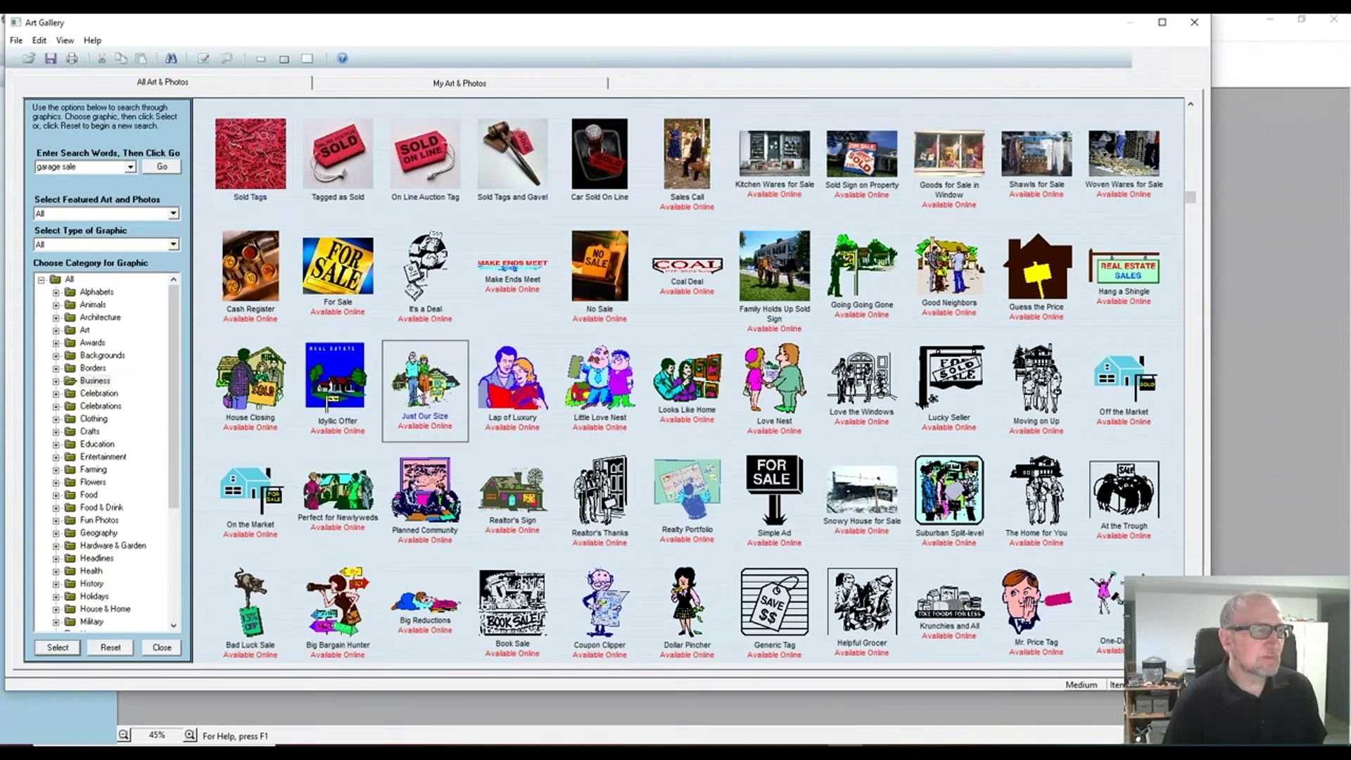
double_click(418, 390)
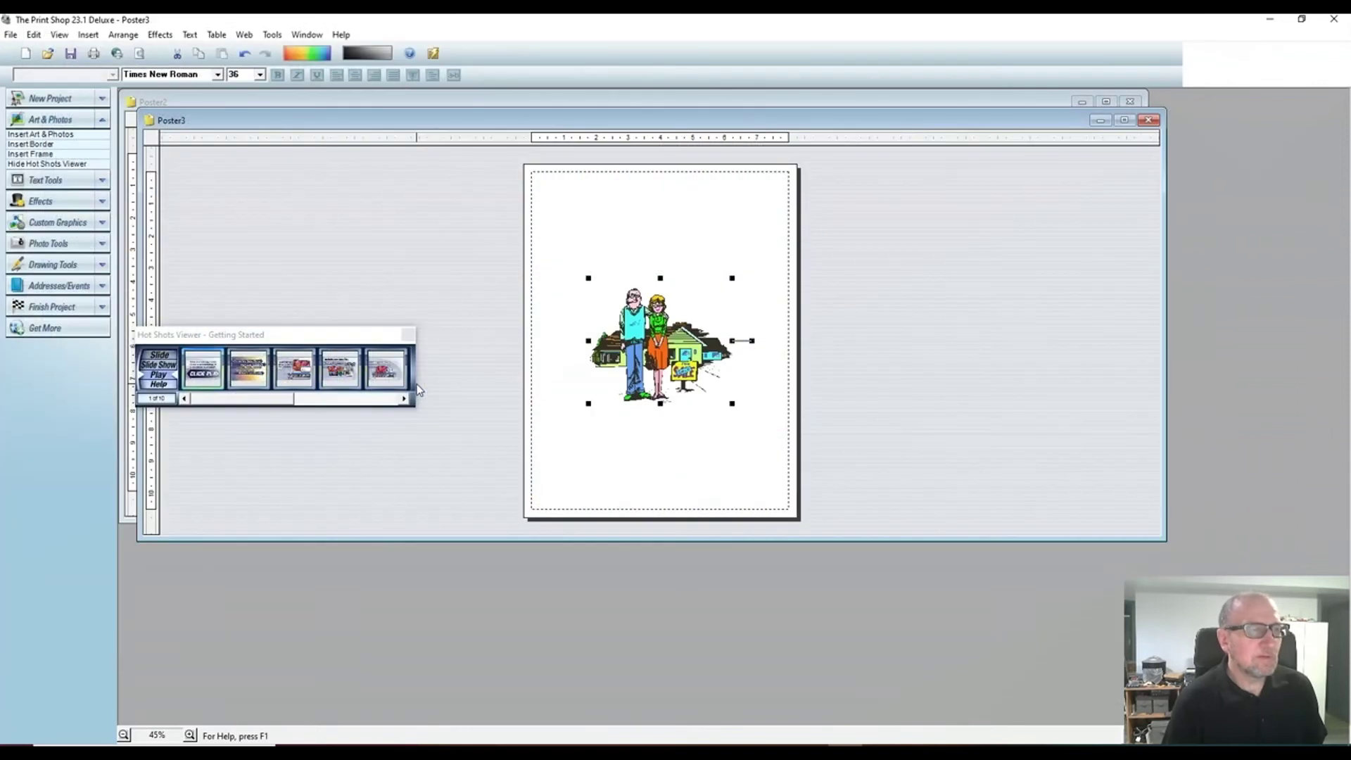
left_click_drag(587, 404, 579, 440)
left_click_drag(733, 279, 769, 233)
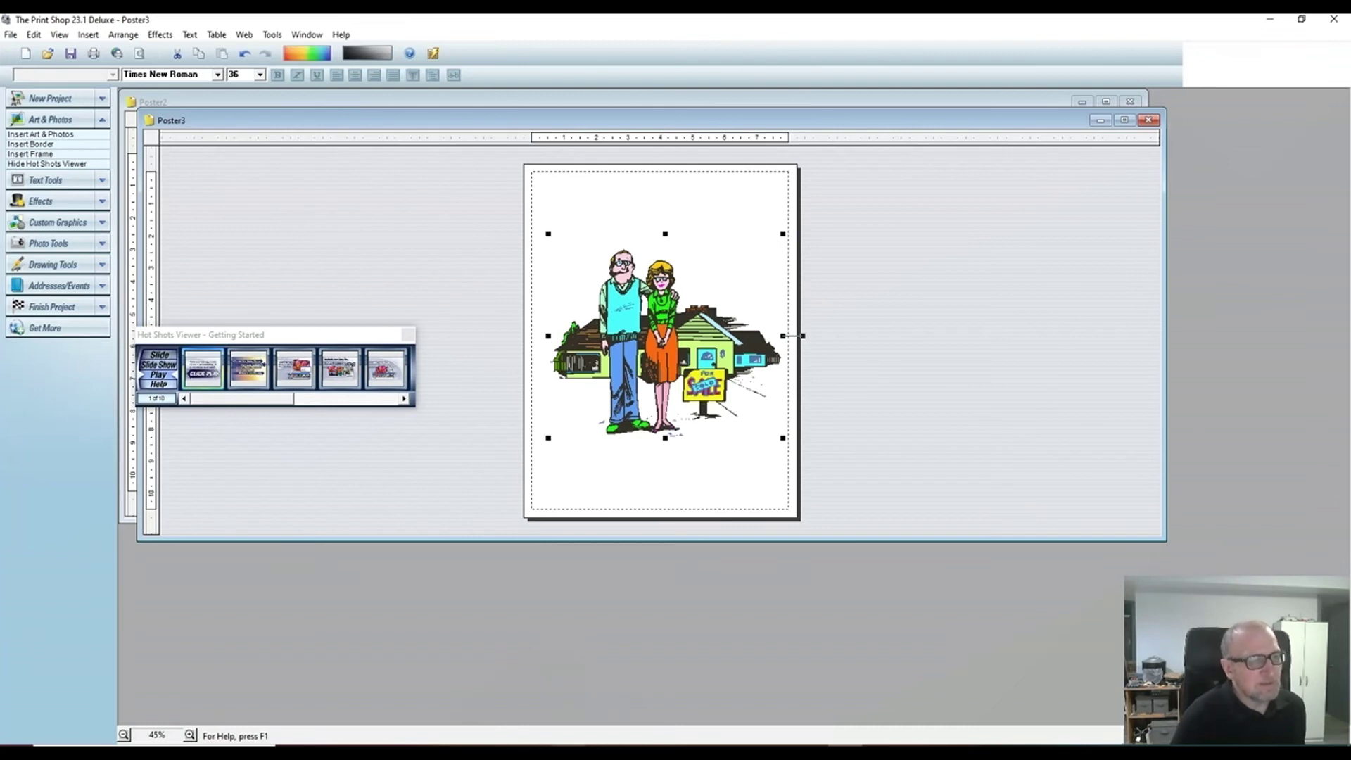
Switch to the Opera browser and view the Print Shop Deluxe 6.0 product page and the other products listed on printshop.com
mouse_move(535, 754)
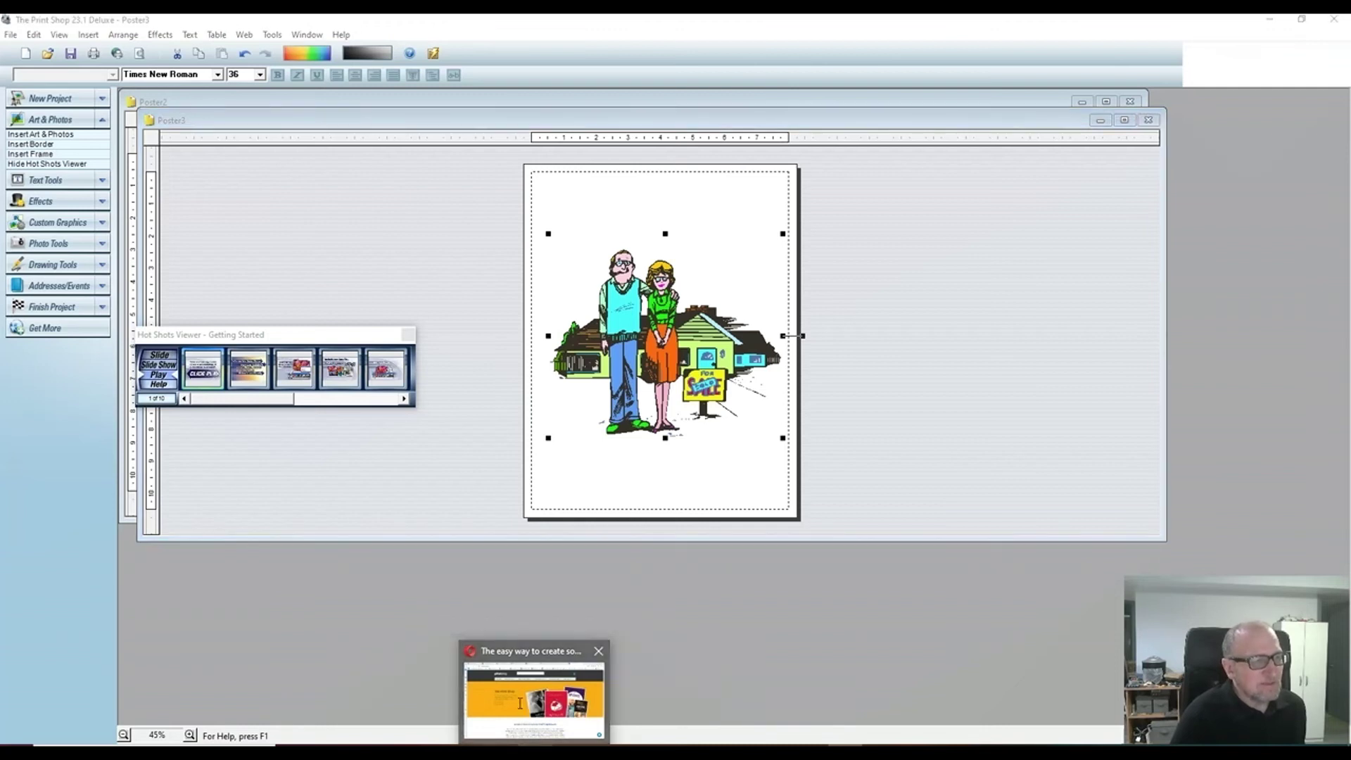
left_click(531, 736)
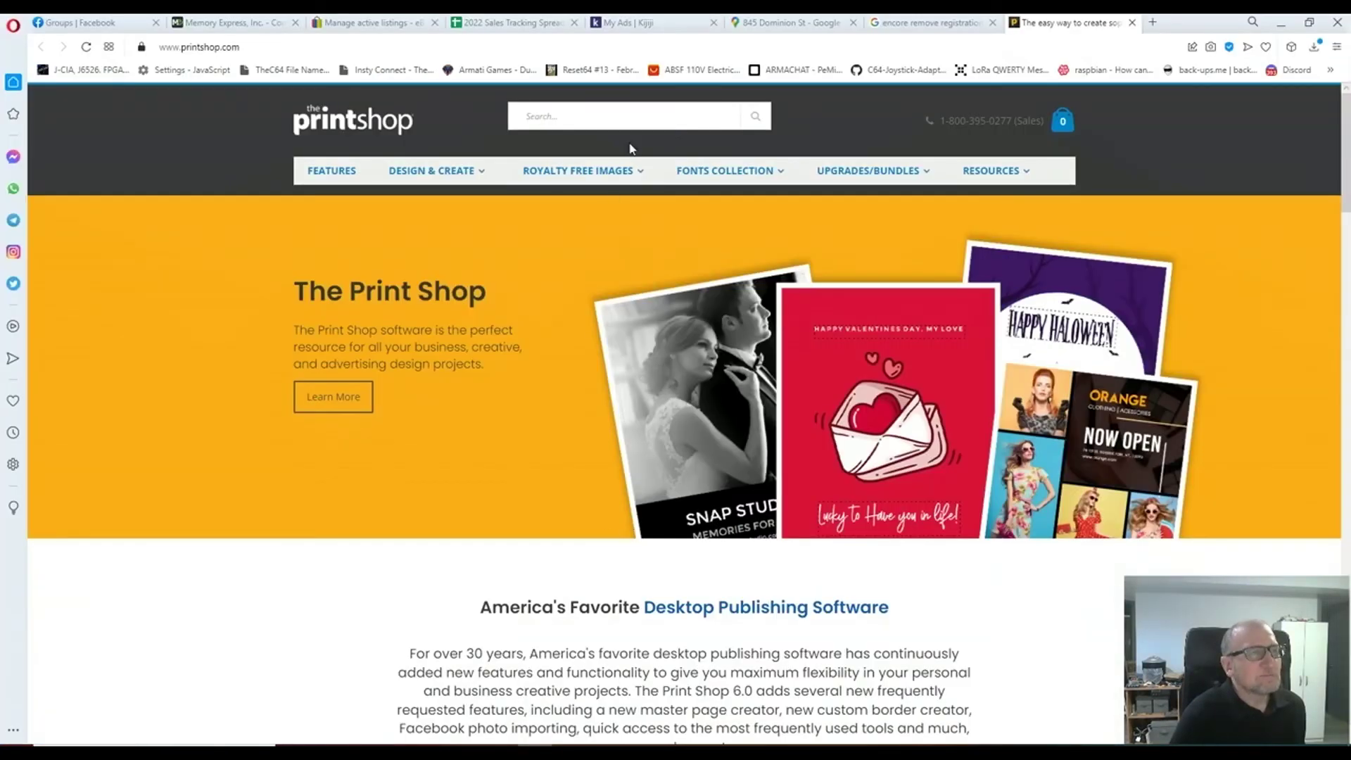
mouse_move(465, 177)
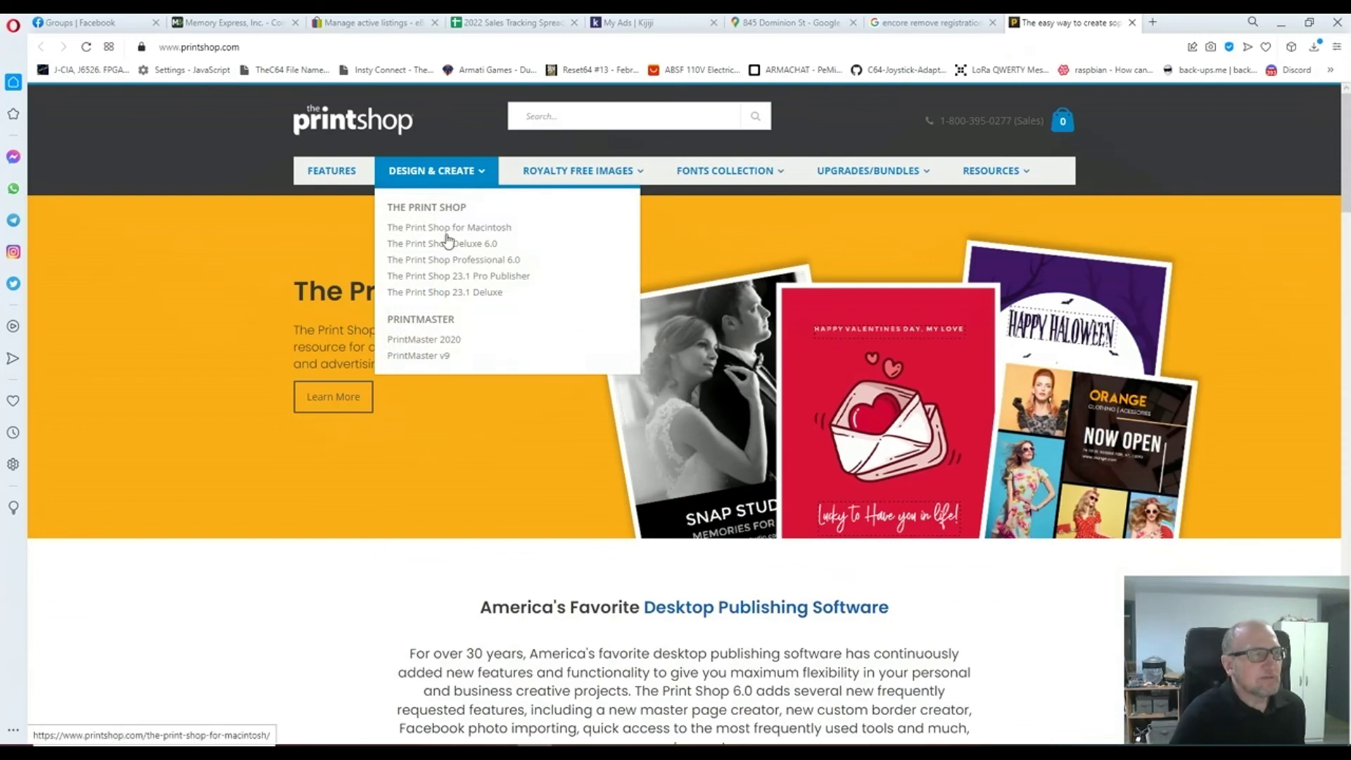
left_click(459, 250)
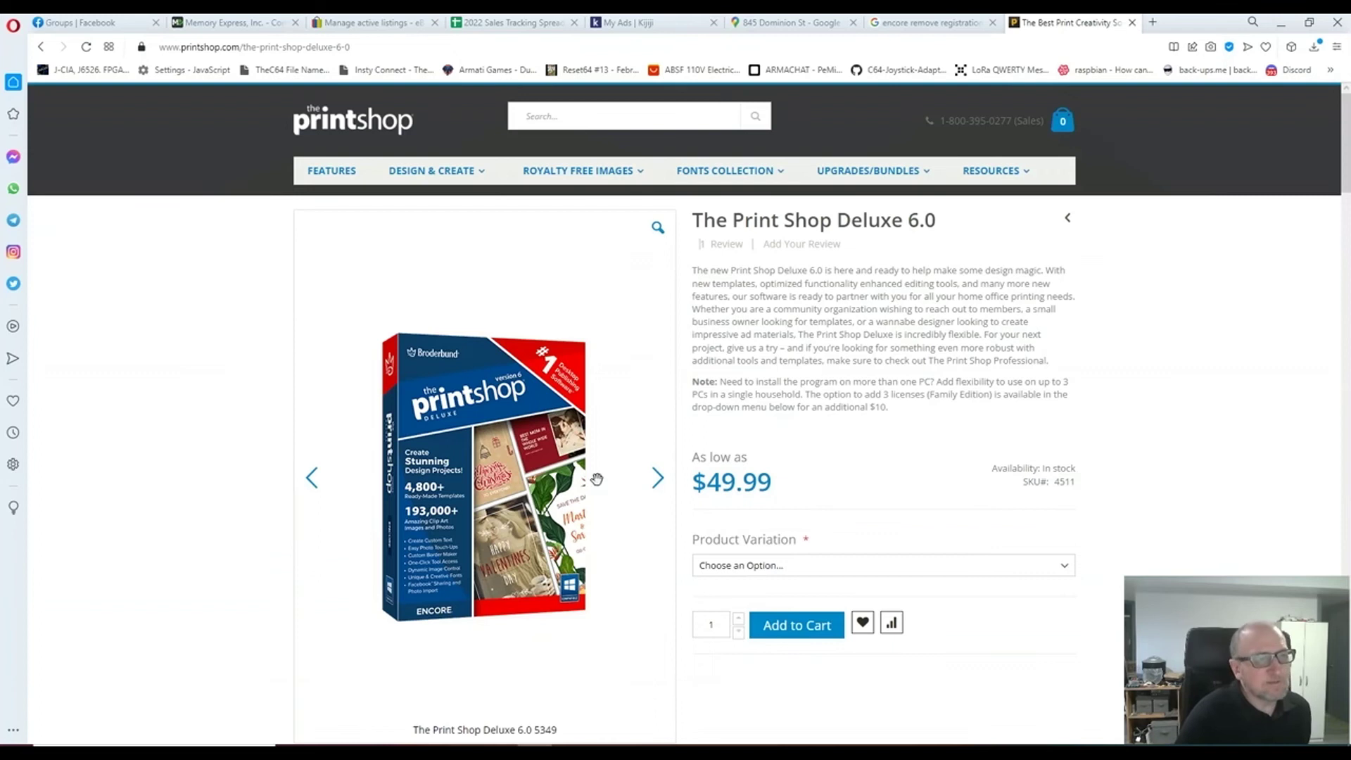
mouse_move(583, 167)
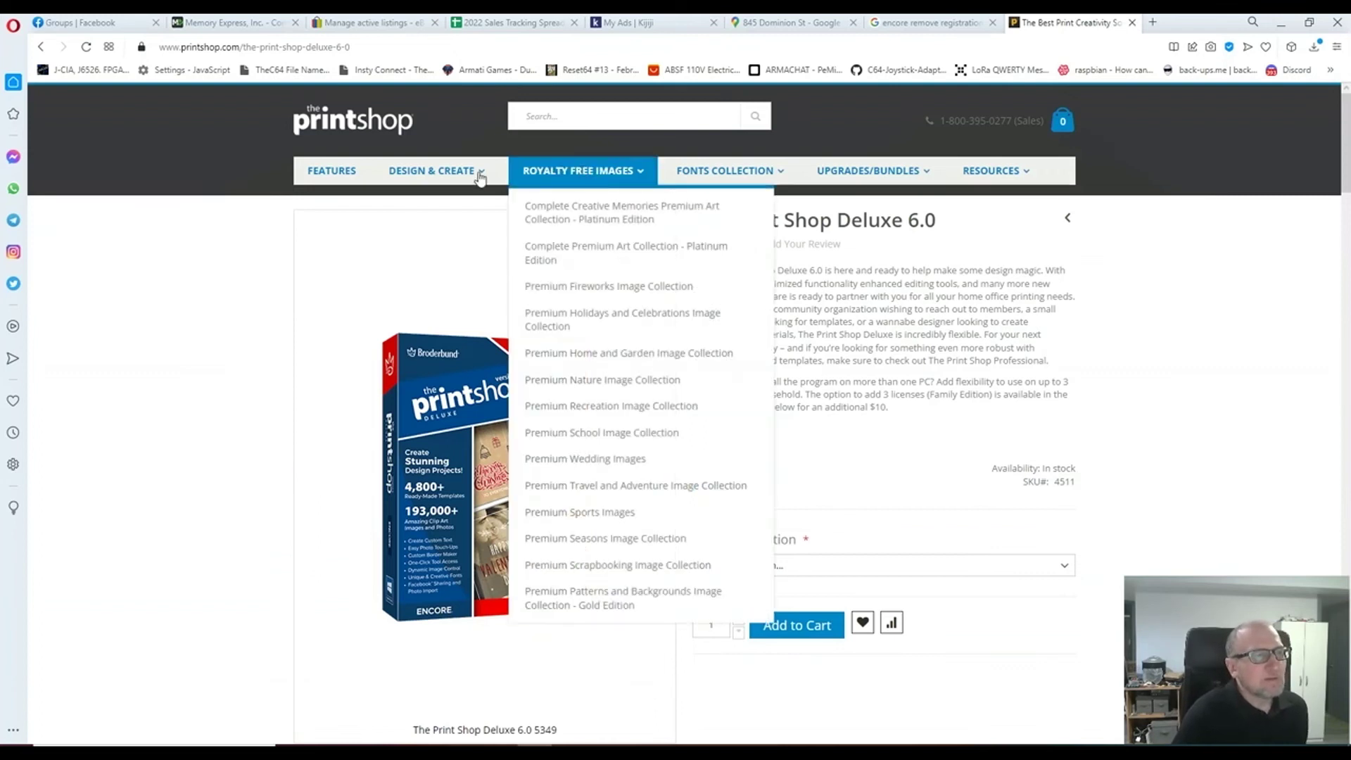
mouse_move(493, 177)
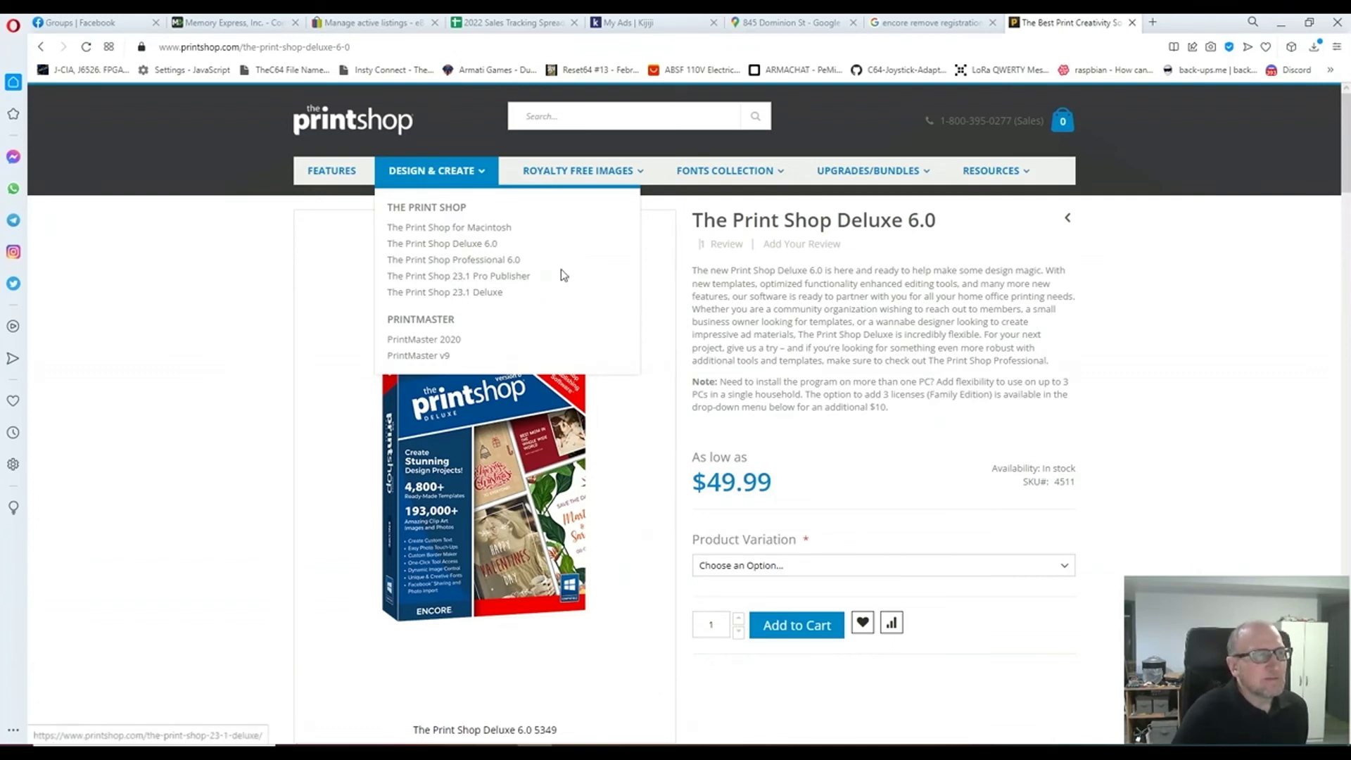
Look through the Features page on printshop.com for the Print Shop 6.0 editions, content and tools
left_click(338, 176)
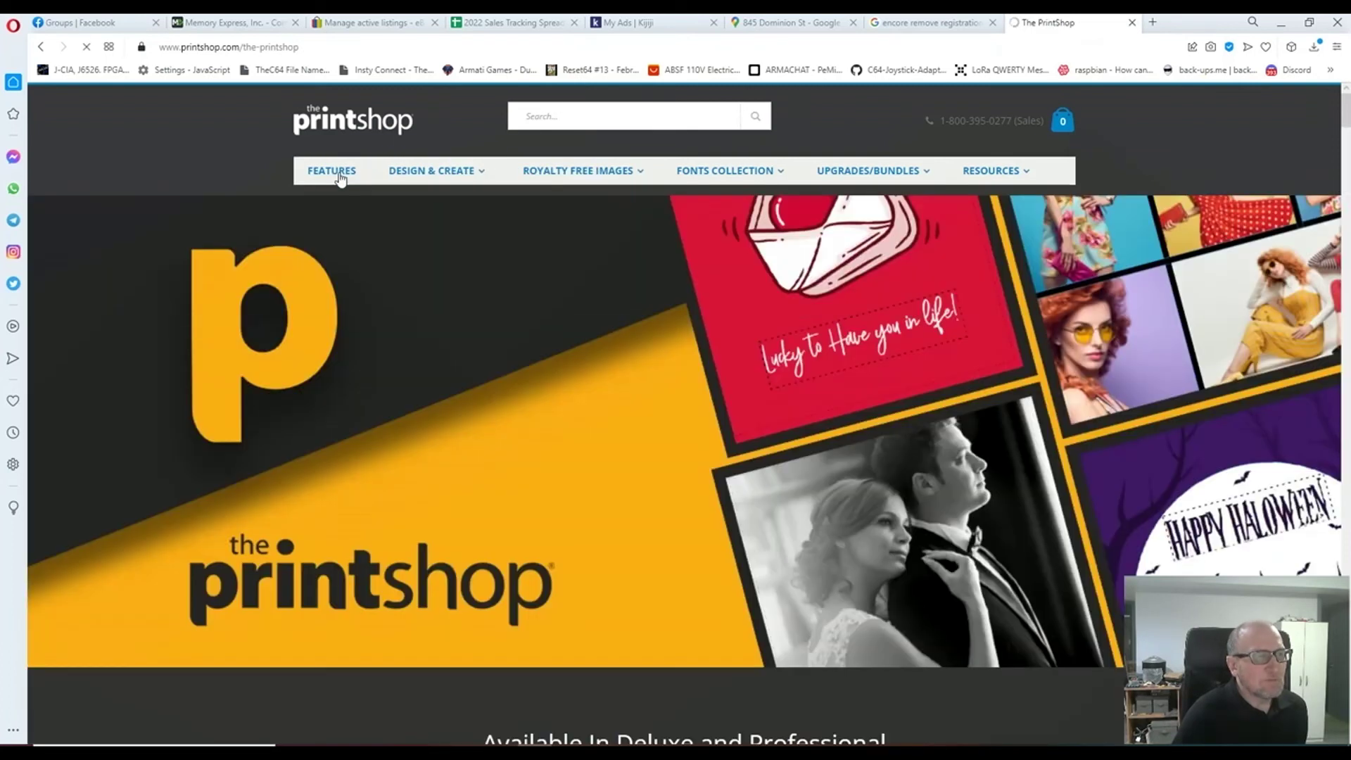
mouse_move(611, 229)
scroll(610, 229, "down", 20)
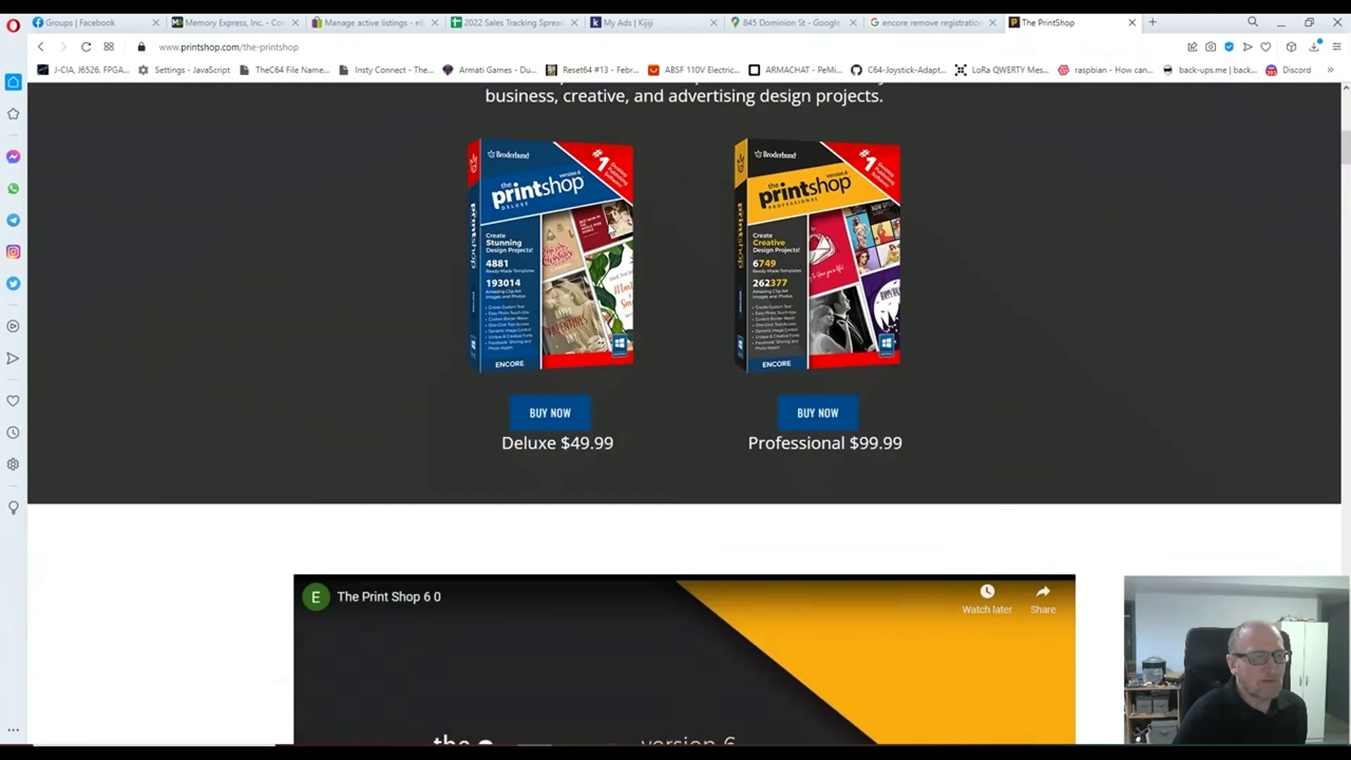
scroll(609, 228, "down", 17)
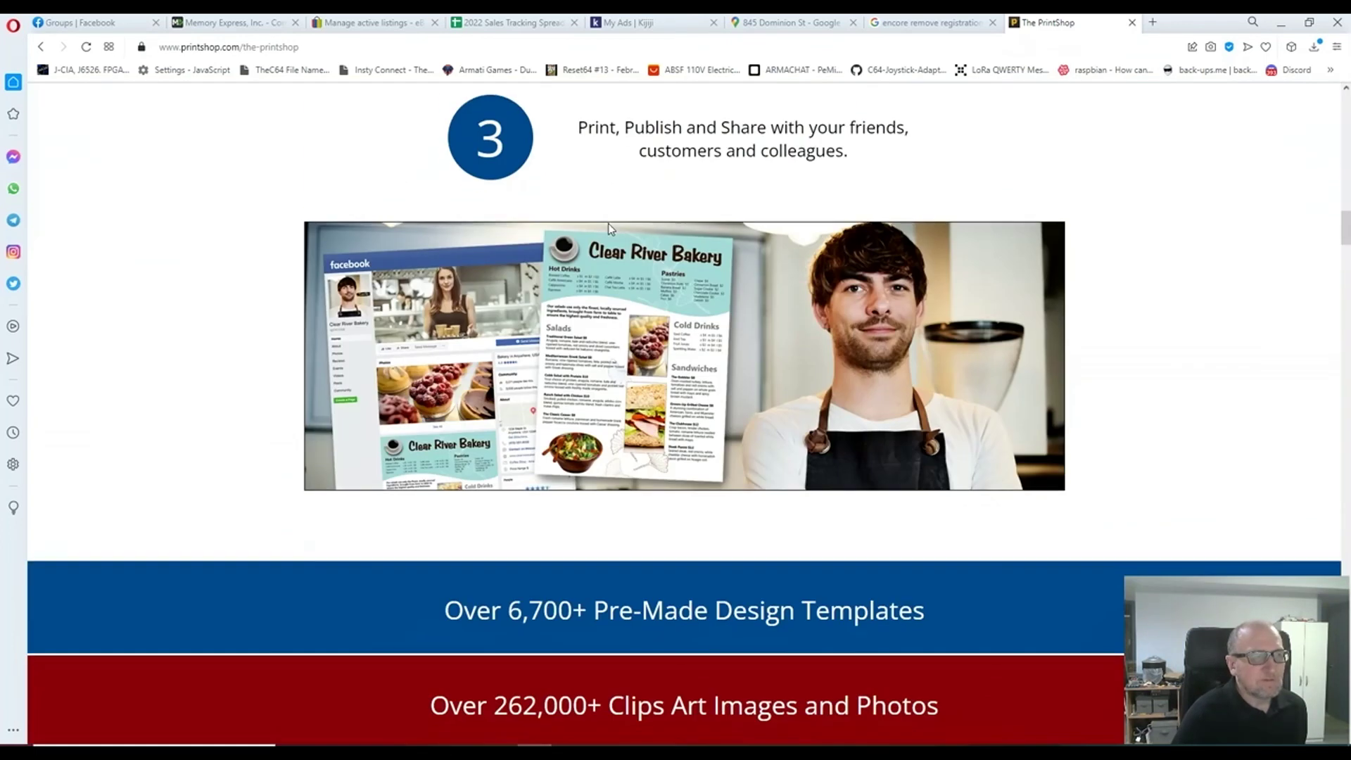
scroll(610, 229, "down", 20)
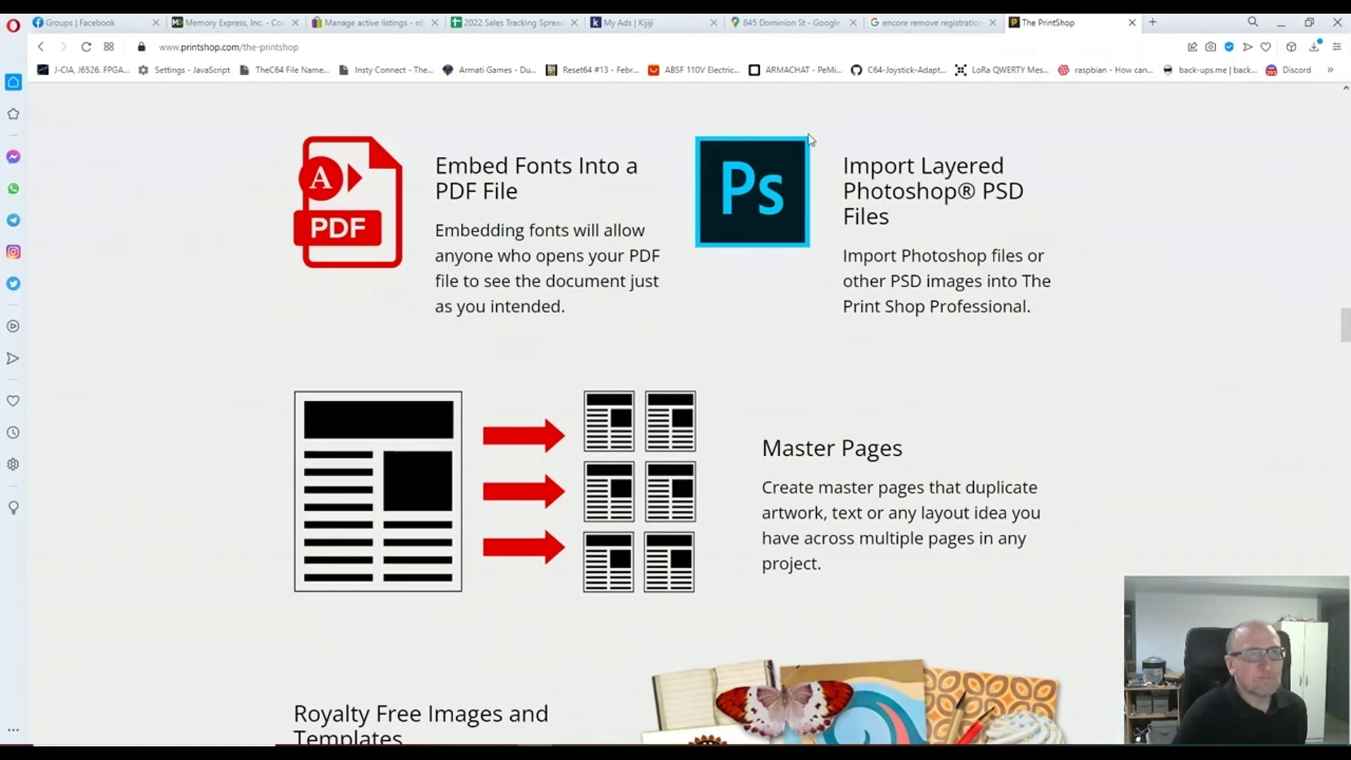
Search the web in a new browser tab for "print shop comparison" and open Broderbund's Print Shop comparison chart
left_click(1153, 22)
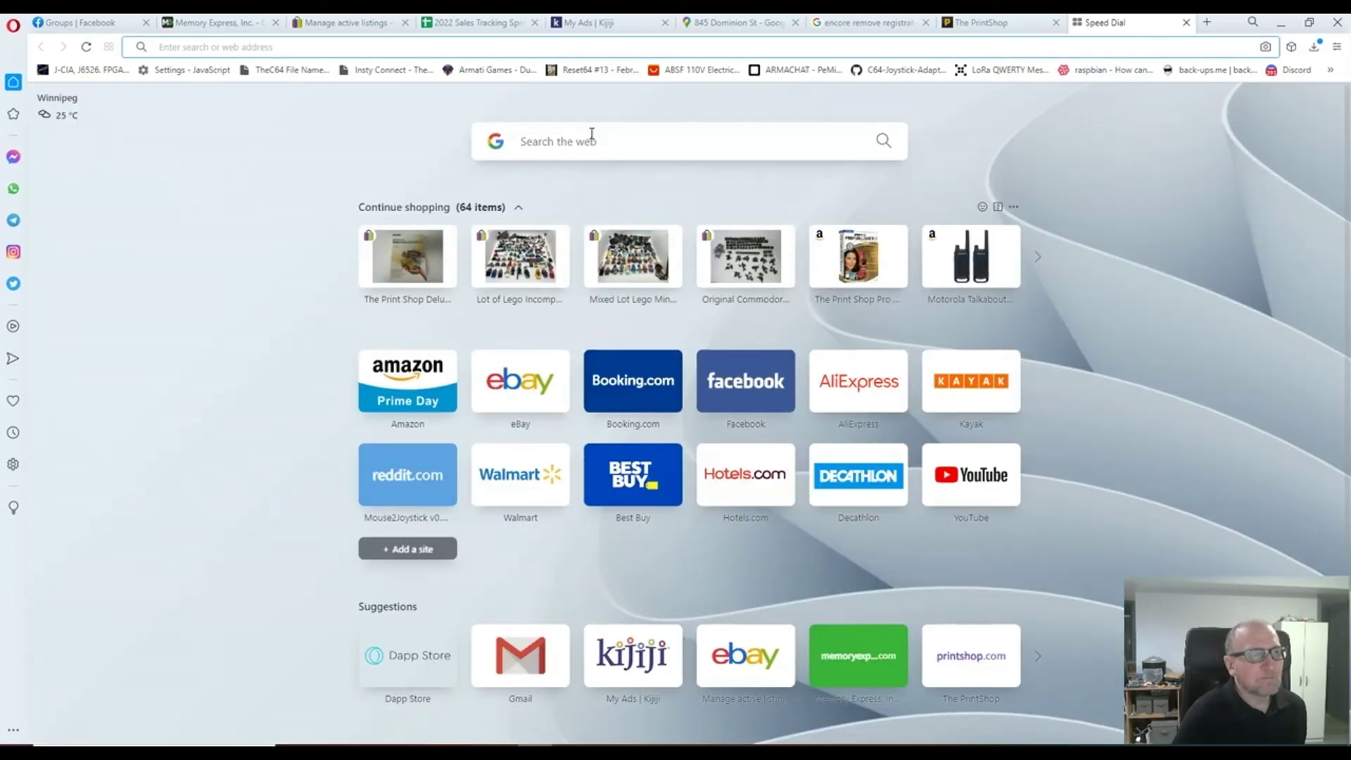
left_click(591, 139)
type("print")
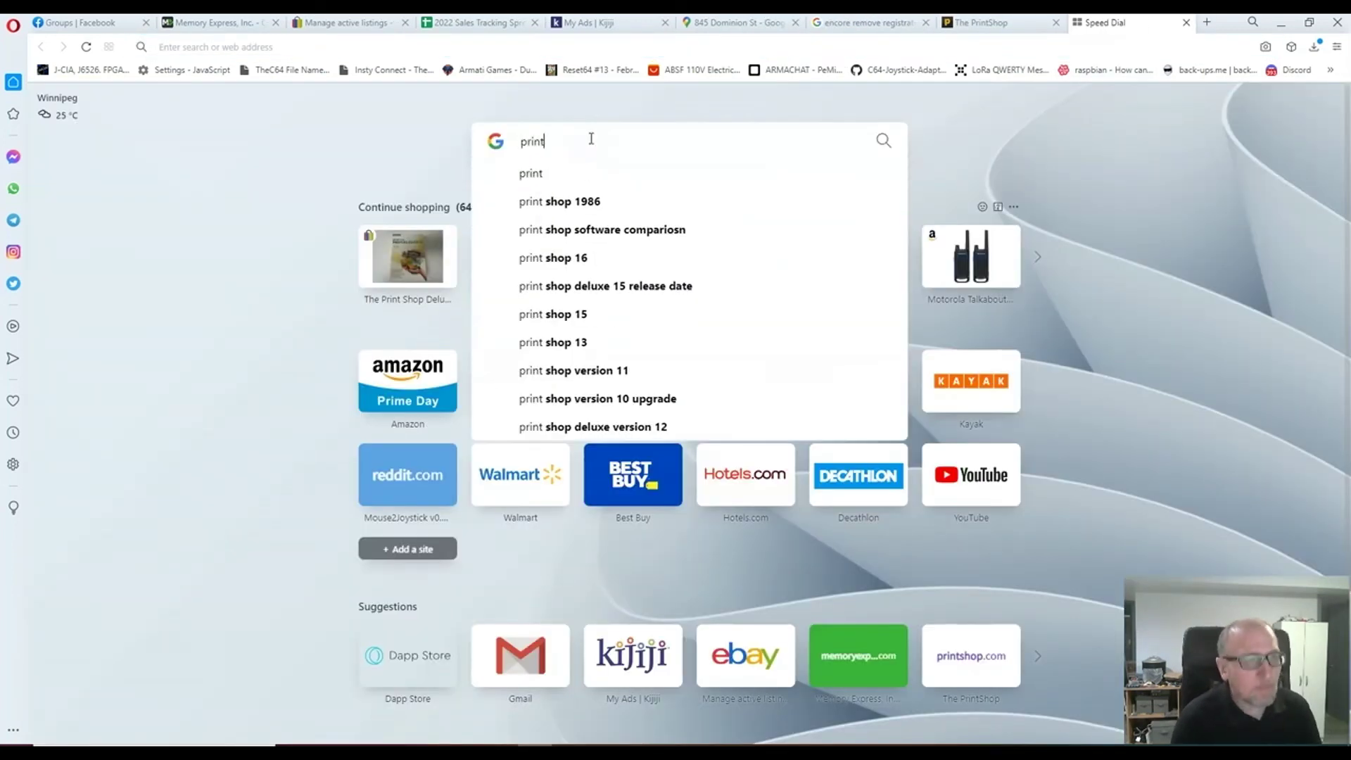
type(" shop comparison")
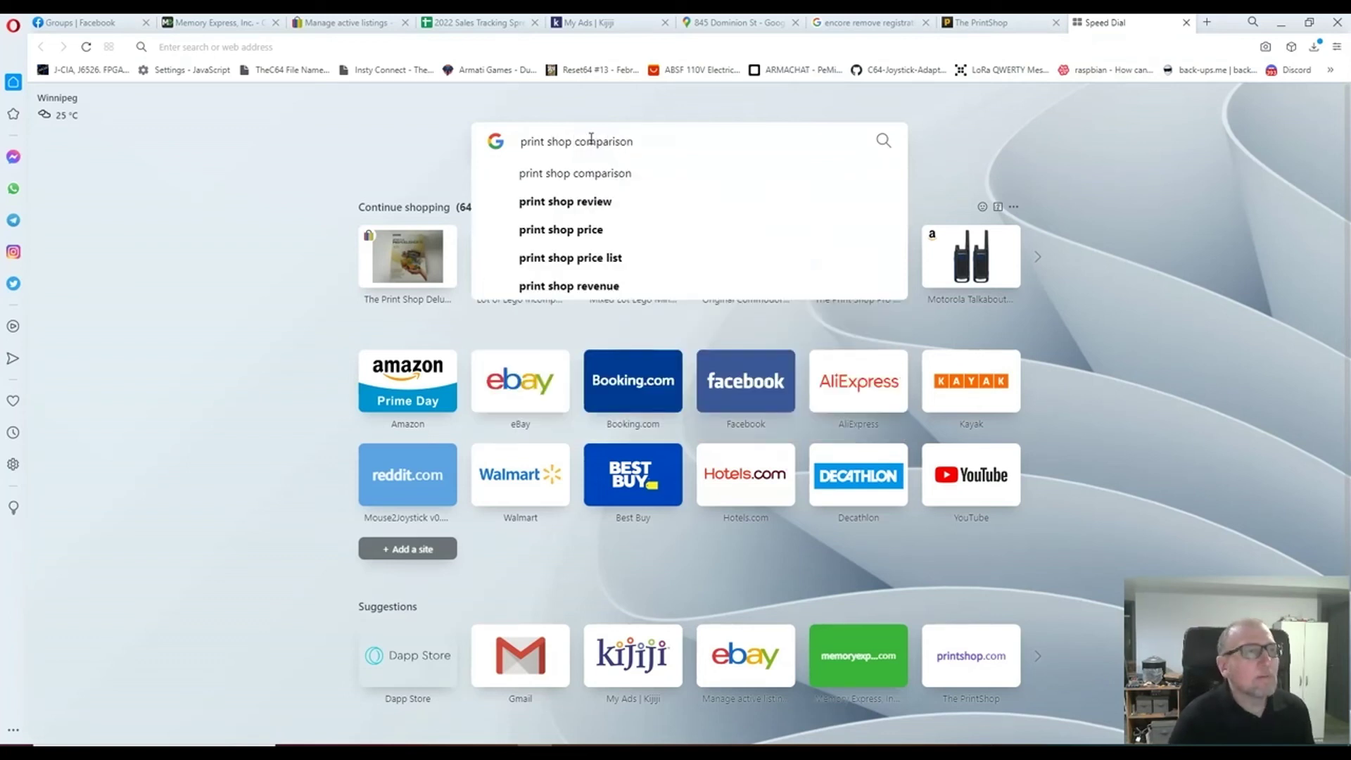
key("Return")
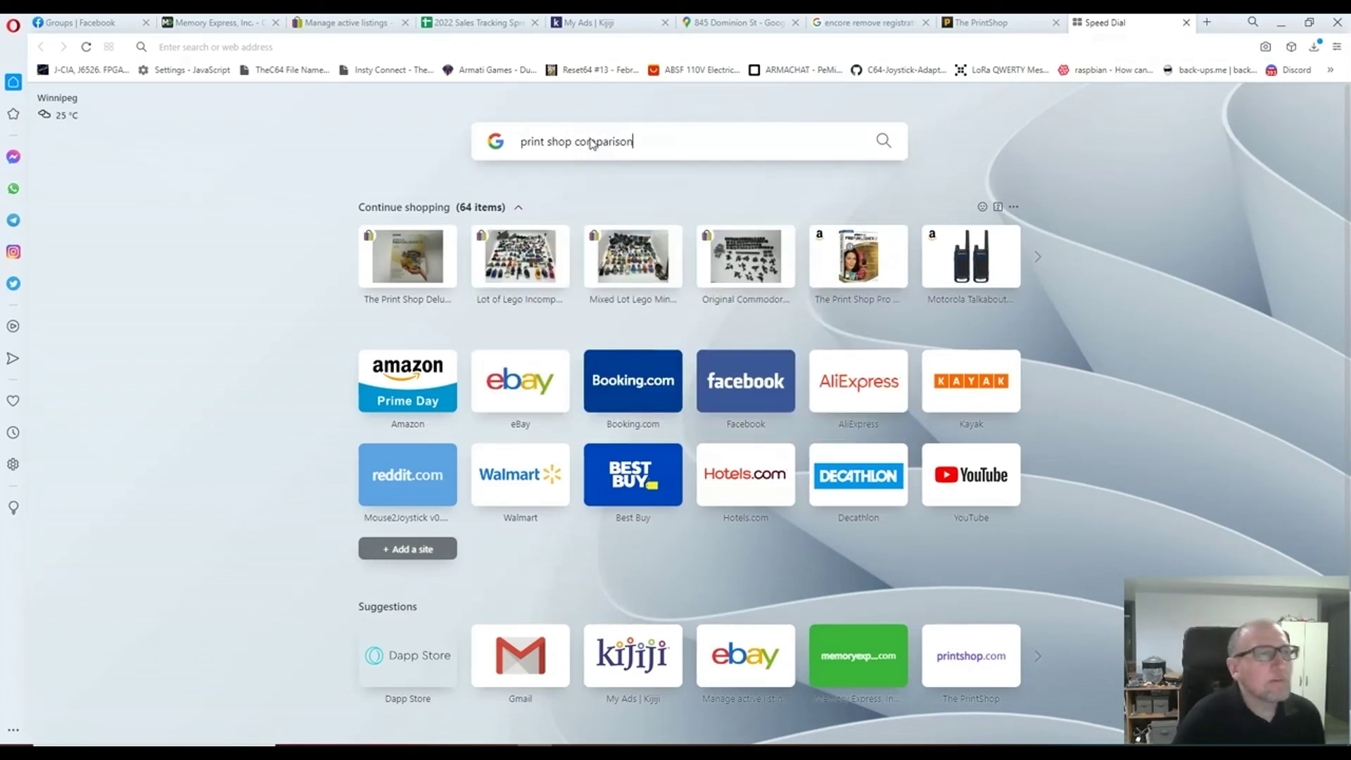
left_click(339, 239)
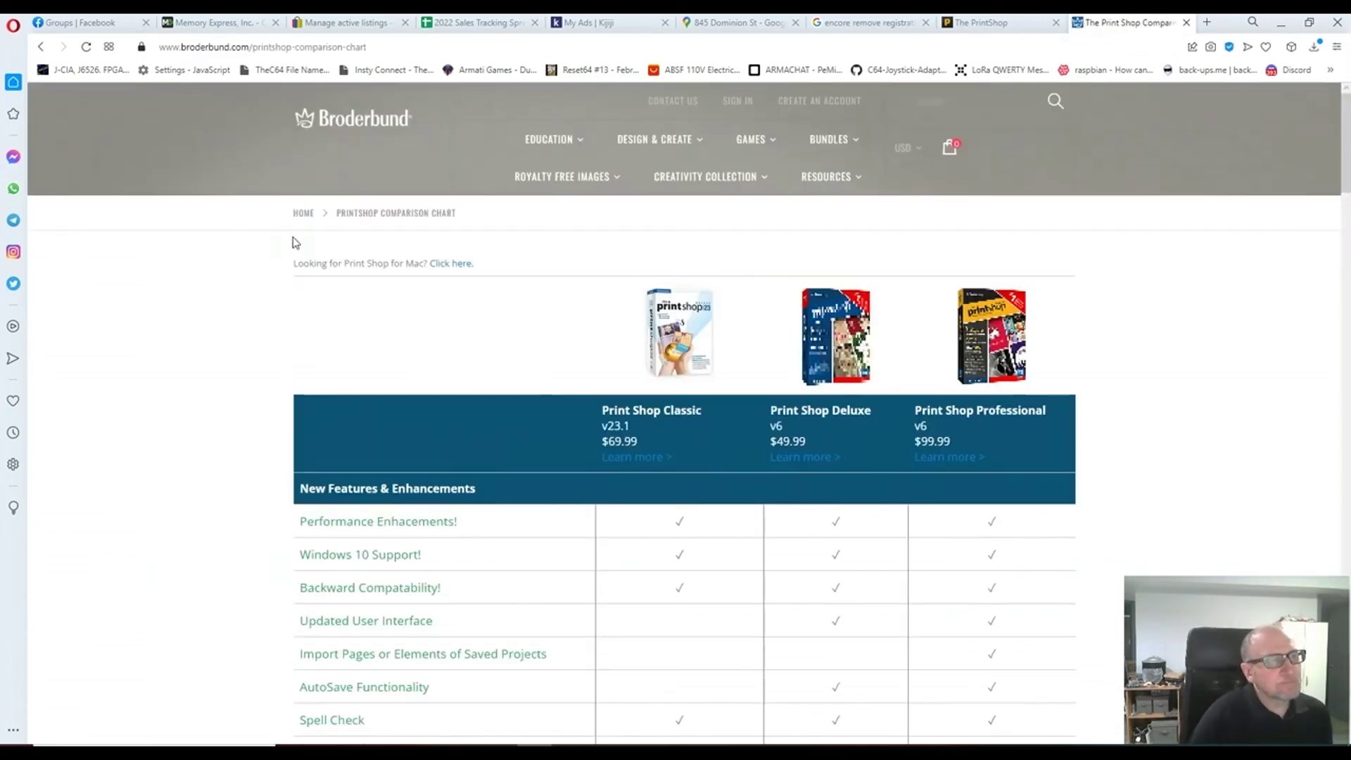
Compare the new features and ready-made content of Print Shop Classic, Deluxe and Professional in the chart
scroll(806, 428, "down", 3)
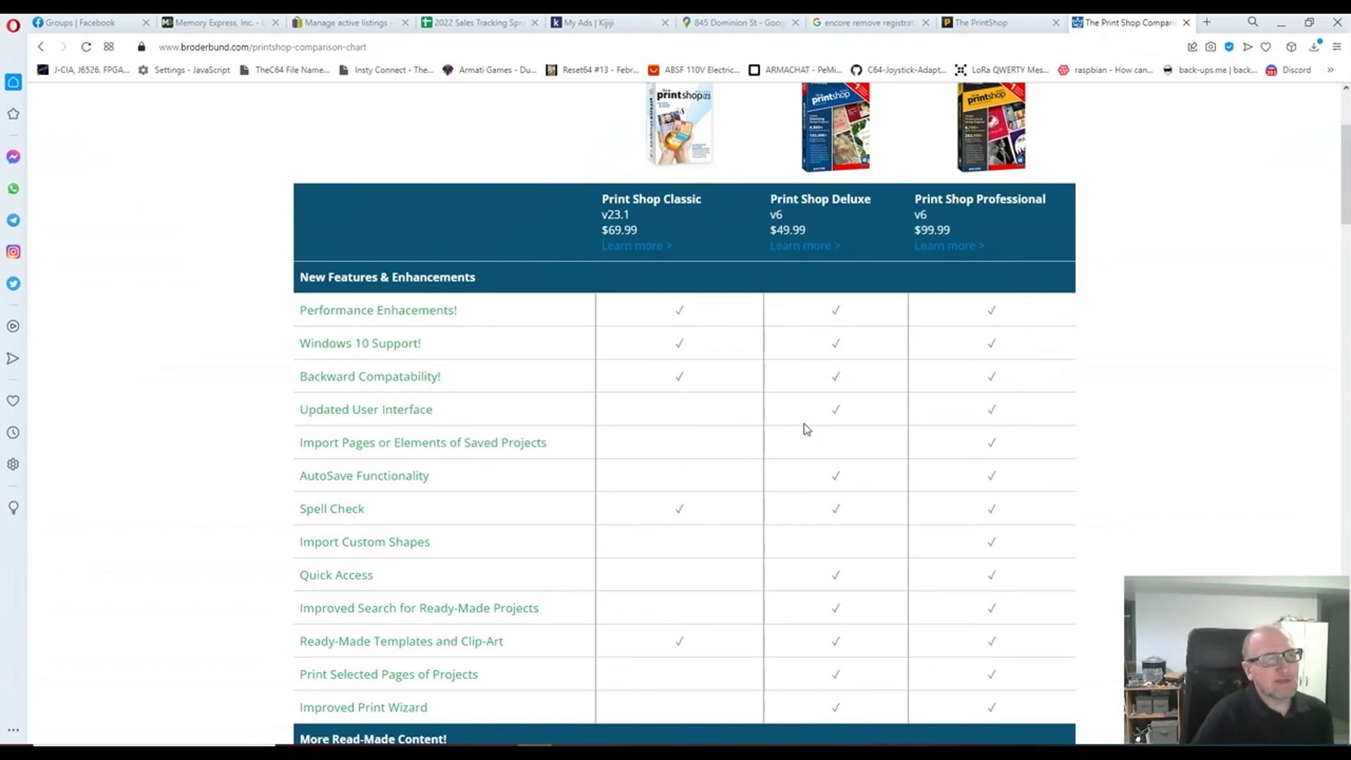
scroll(806, 428, "up", 3)
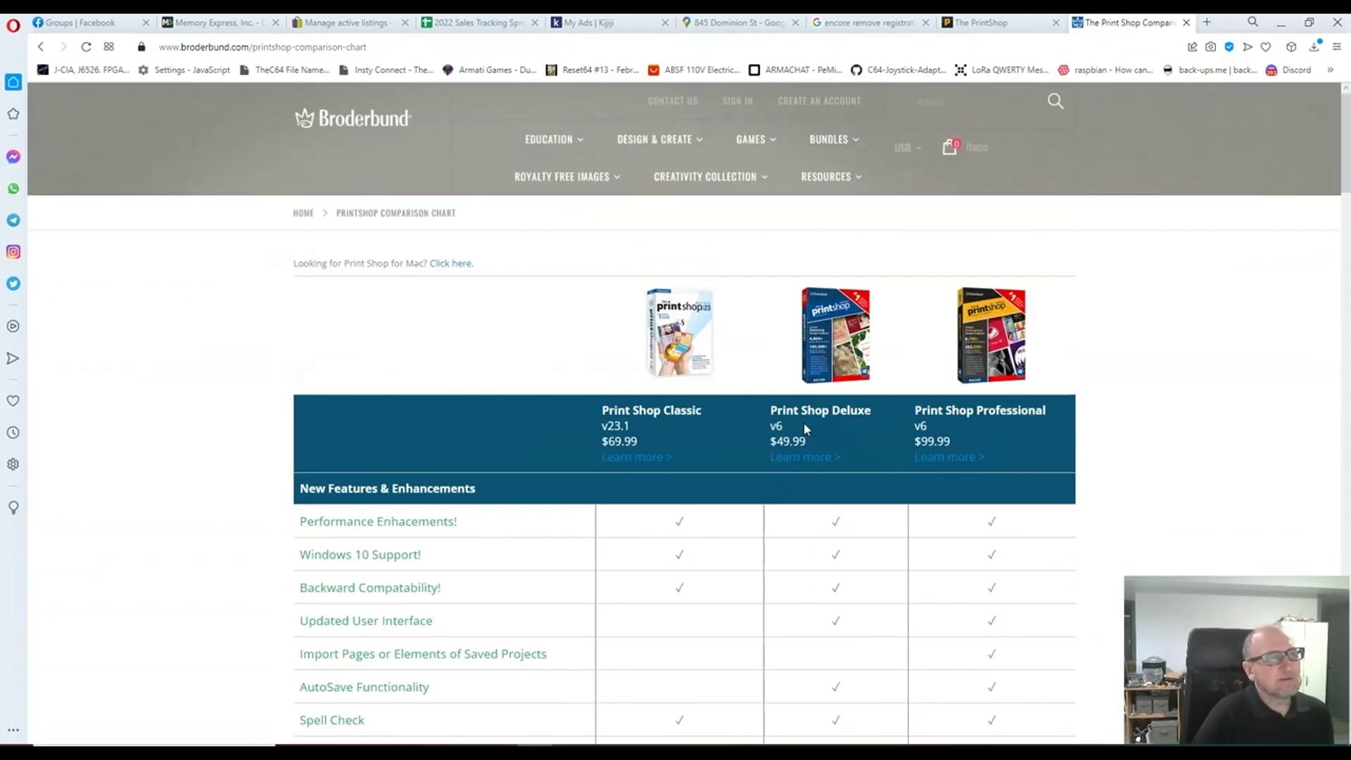
scroll(804, 422, "down", 2)
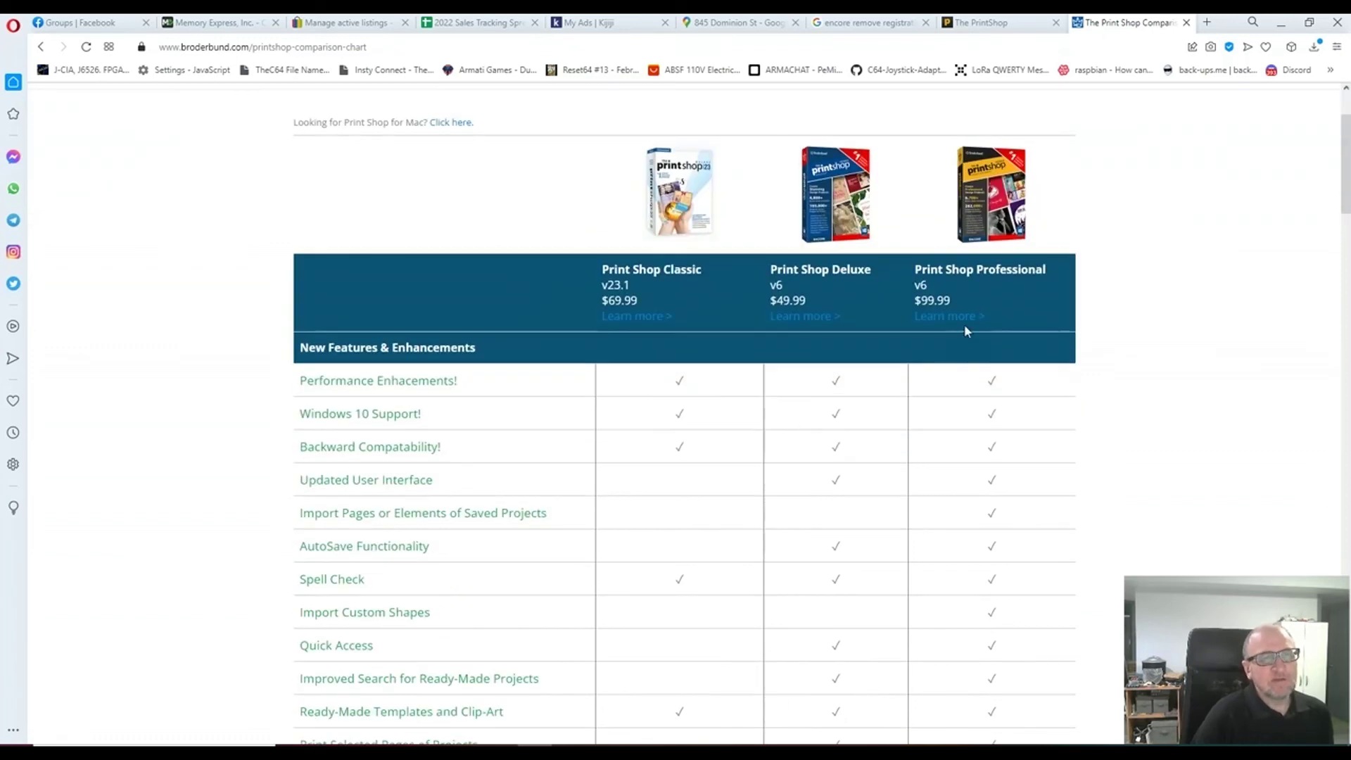
scroll(907, 307, "down", 5)
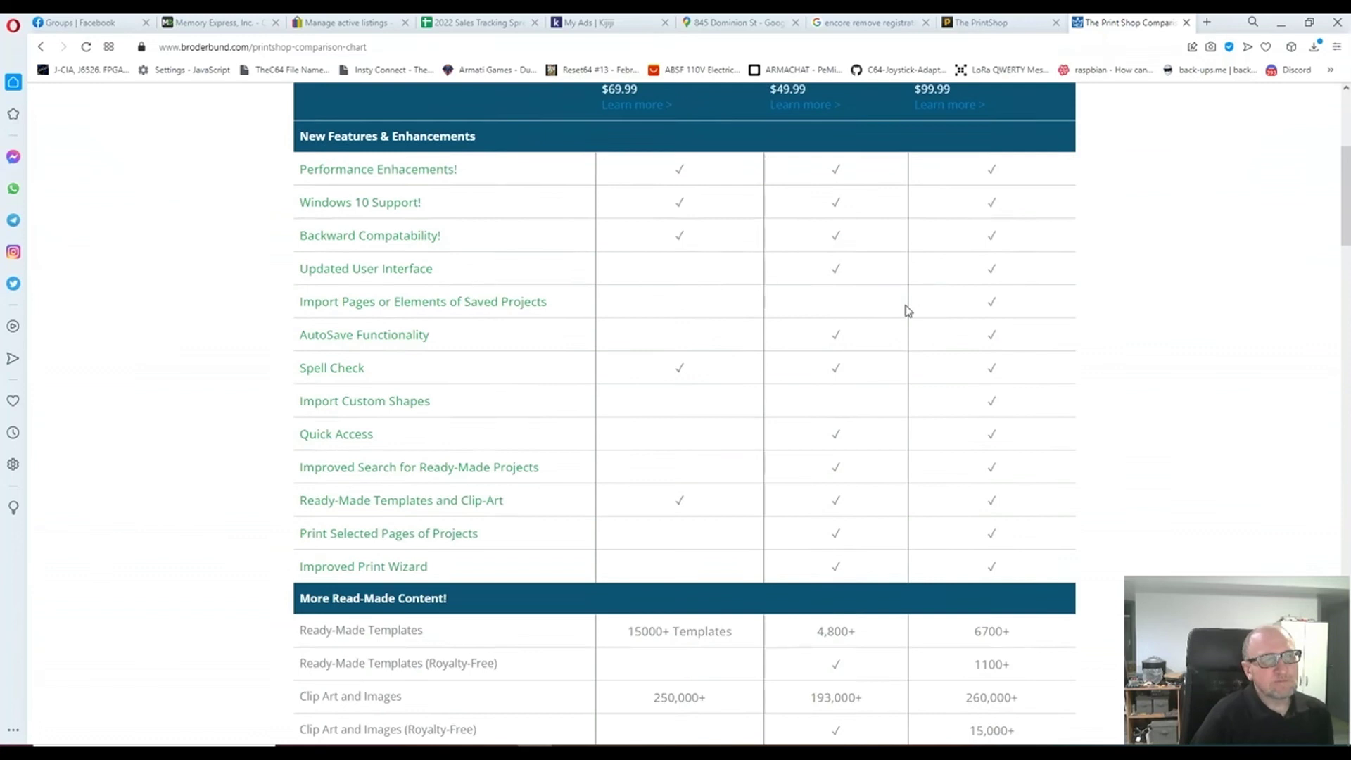
scroll(908, 310, "down", 3)
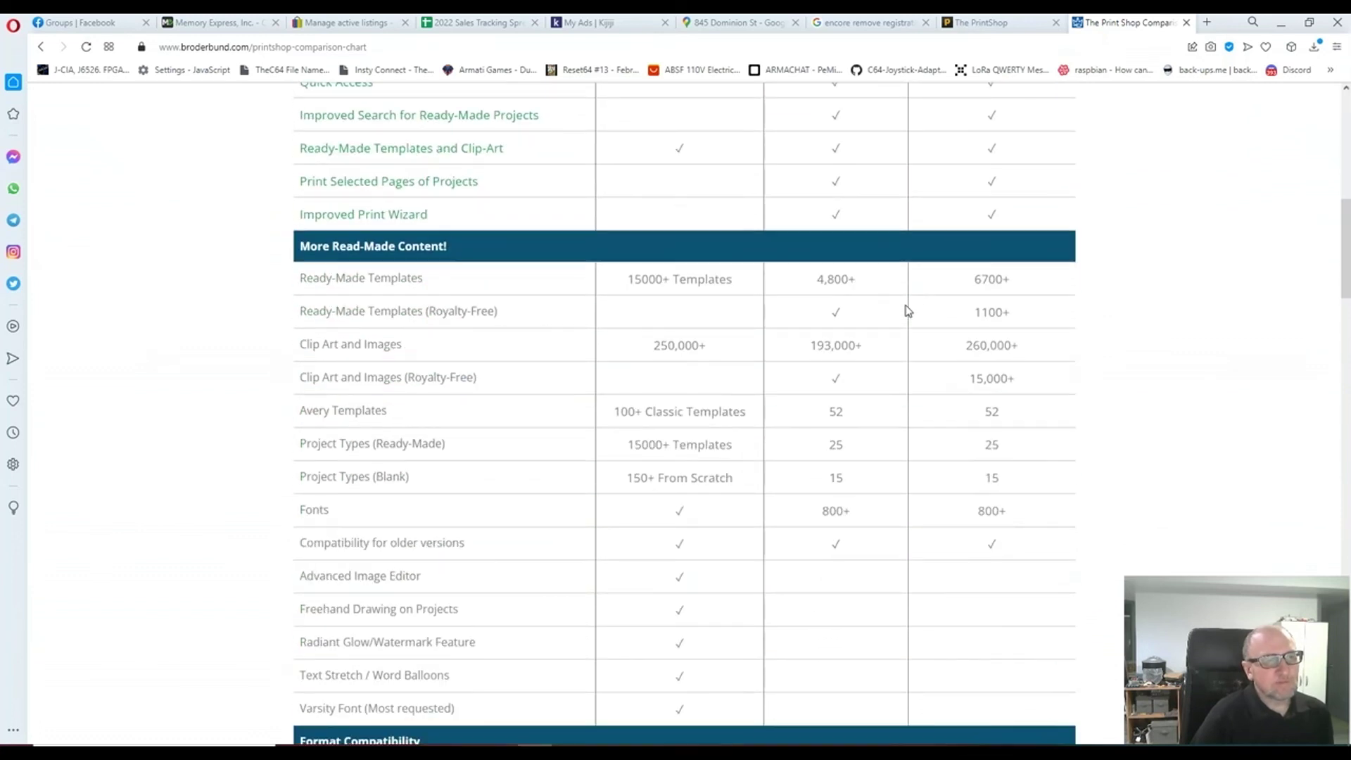
scroll(908, 310, "down", 4)
scroll(908, 310, "up", 3)
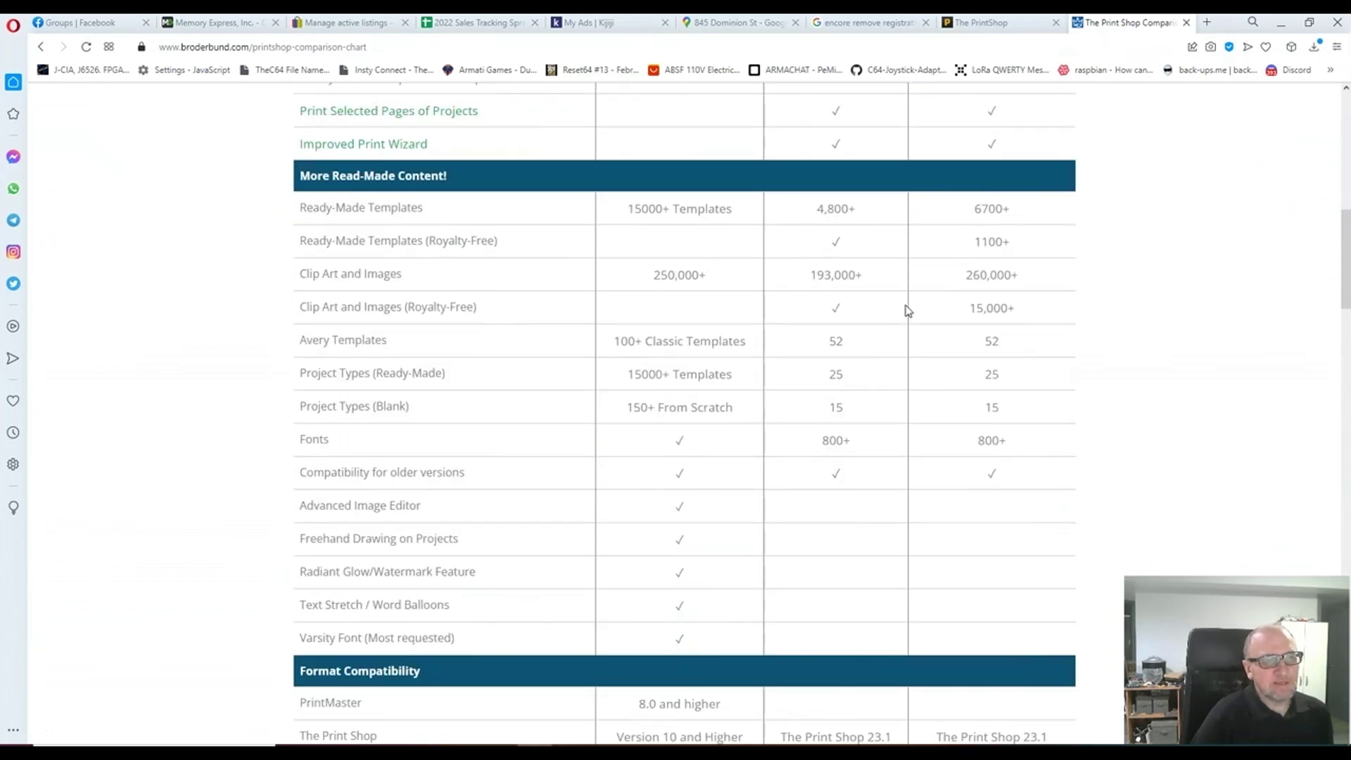
scroll(908, 311, "down", 1)
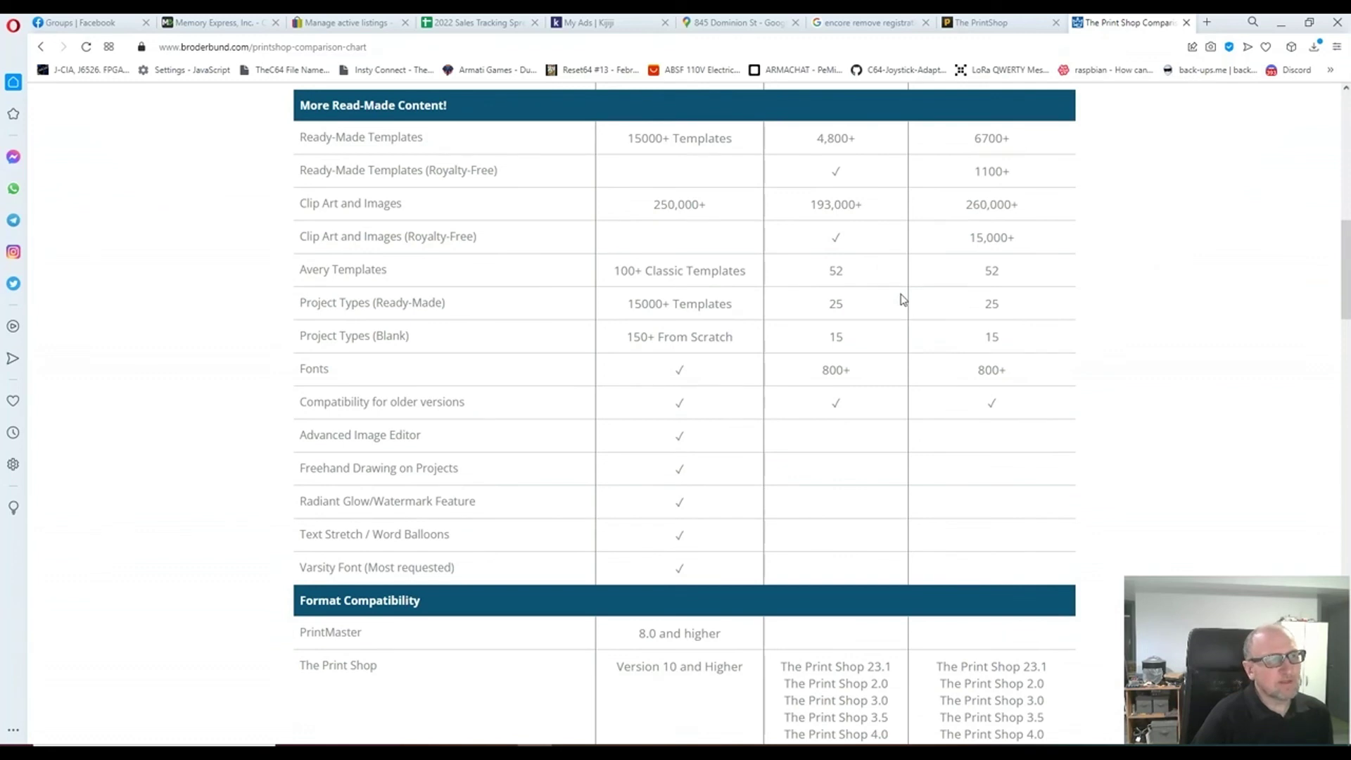
scroll(927, 234, "up", 4)
scroll(928, 234, "up", 8)
scroll(928, 234, "down", 6)
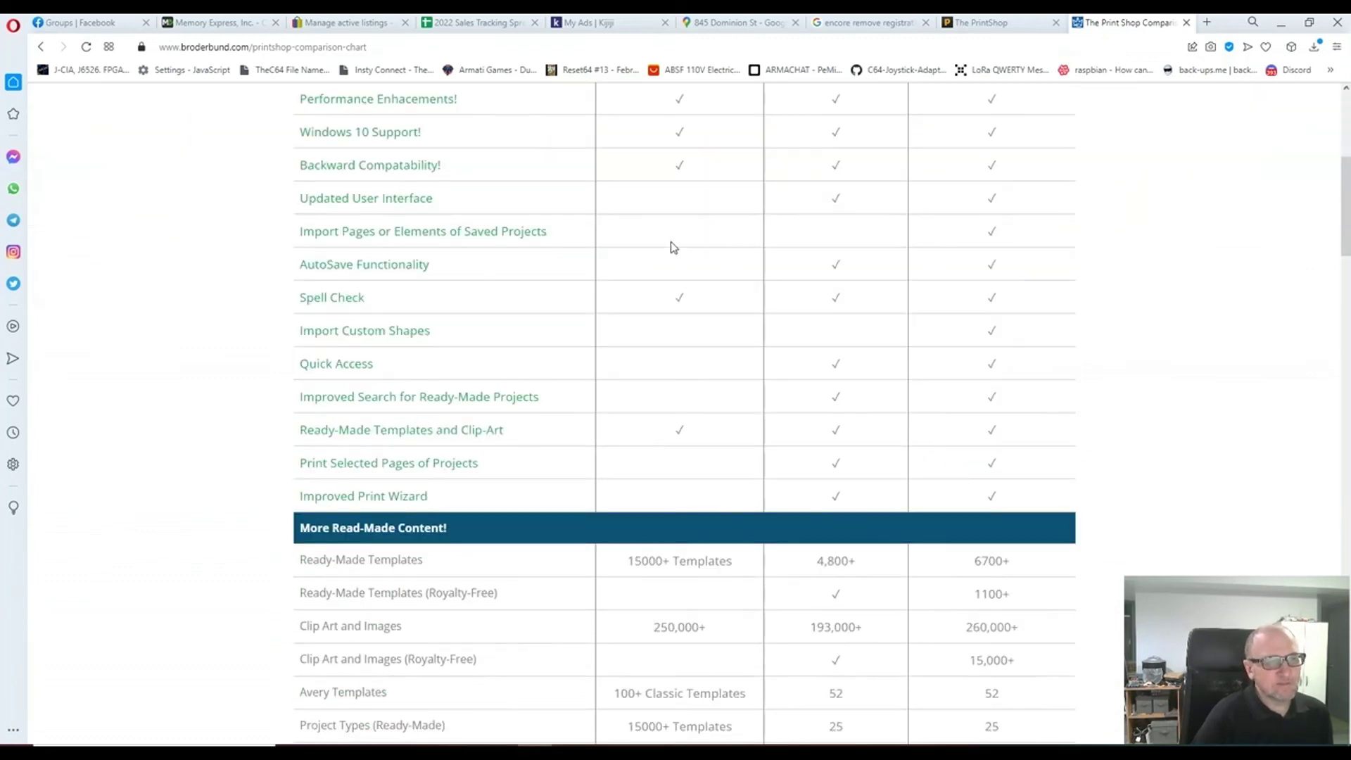
Examine the chart's Format Compatibility section for the file versions each Print Shop edition supports
scroll(670, 242, "down", 10)
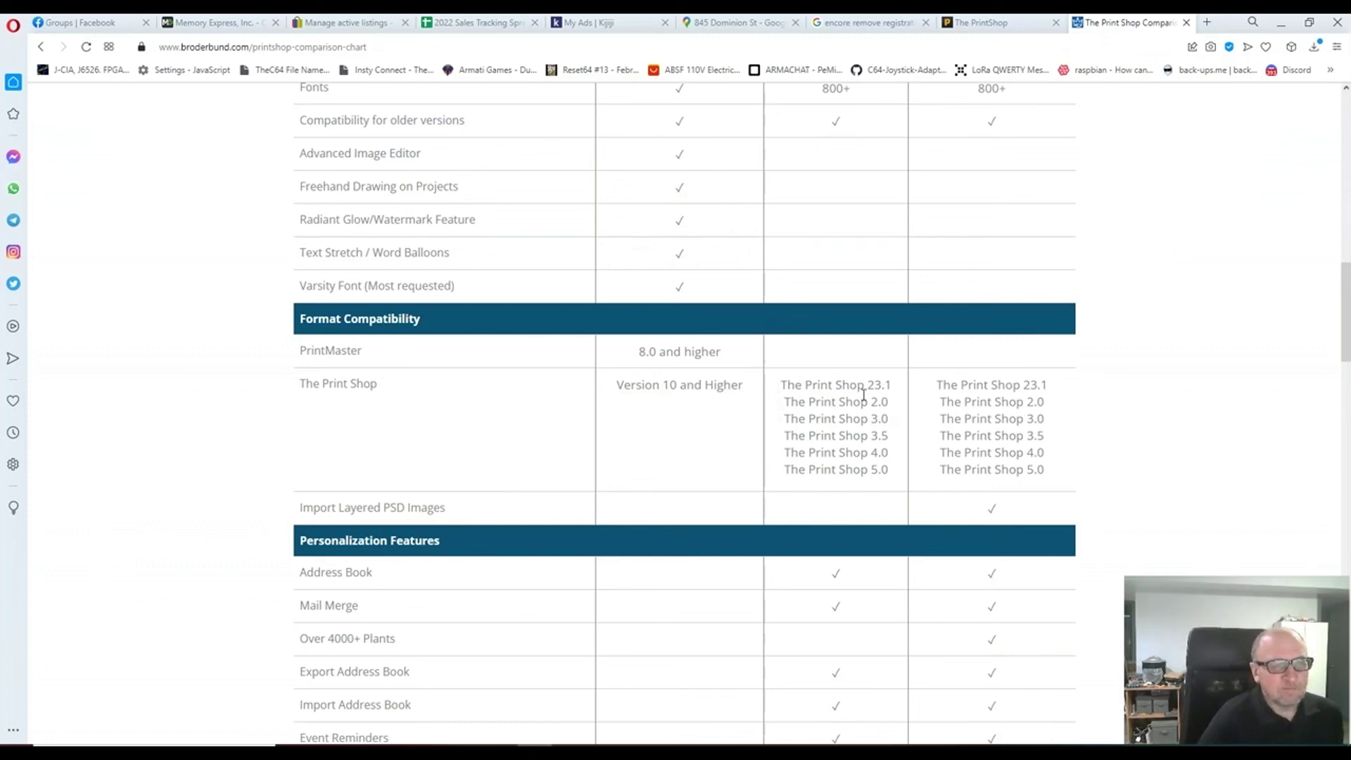
scroll(873, 415, "up", 3)
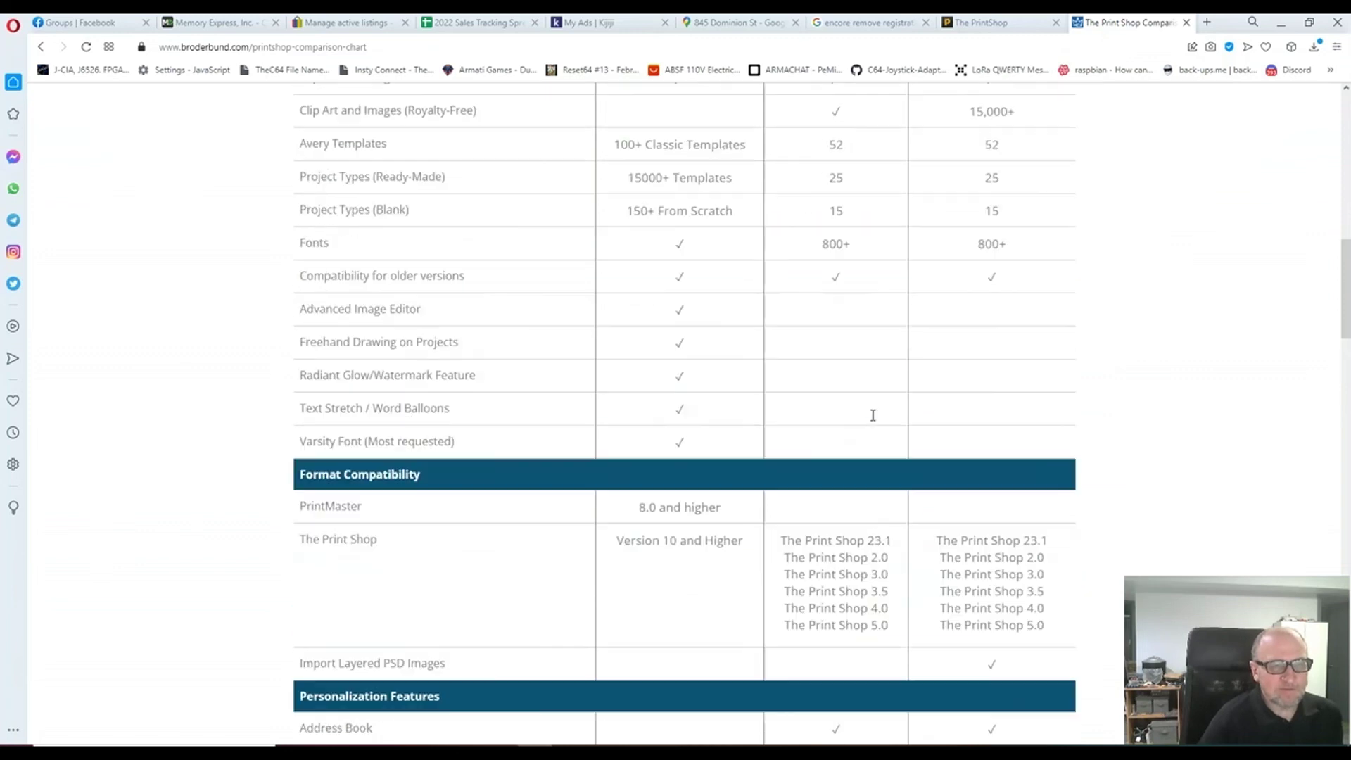
scroll(872, 416, "down", 3)
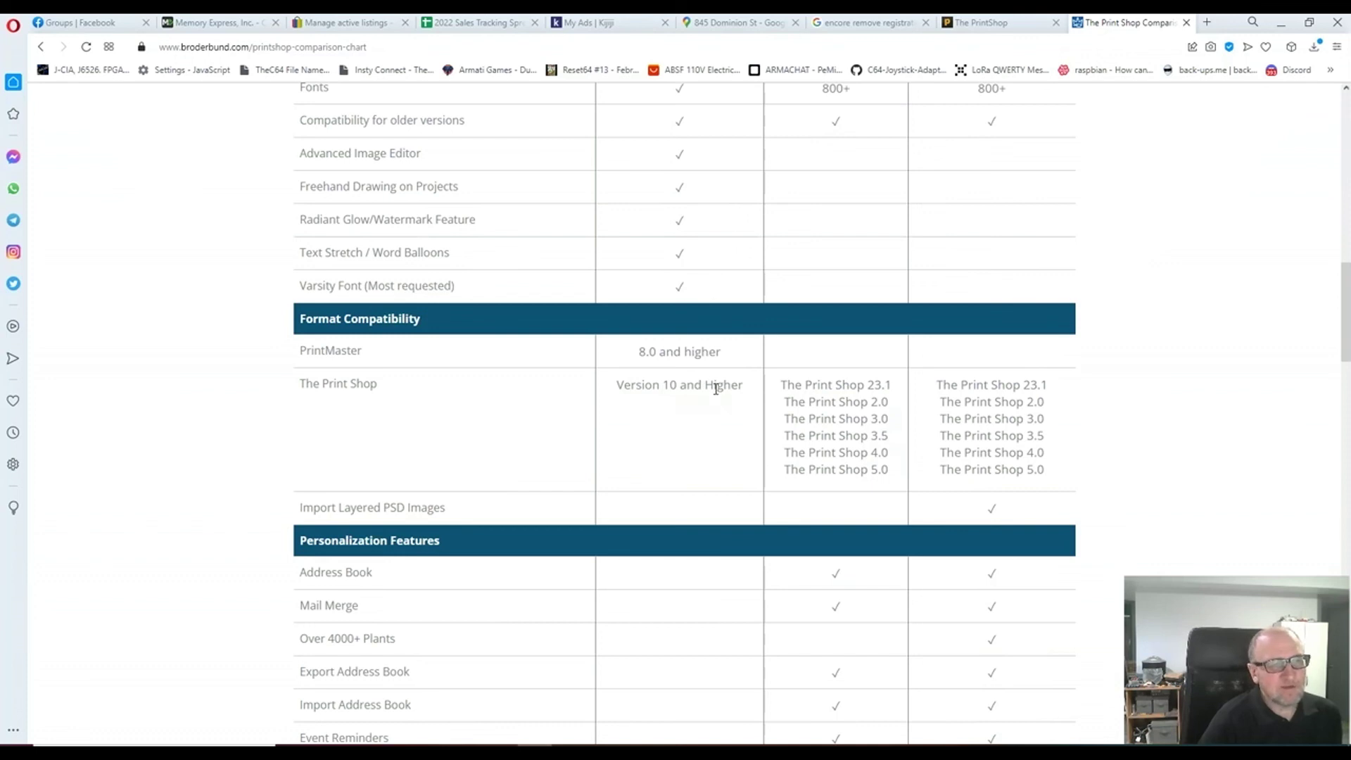
scroll(716, 390, "up", 5)
scroll(716, 389, "down", 5)
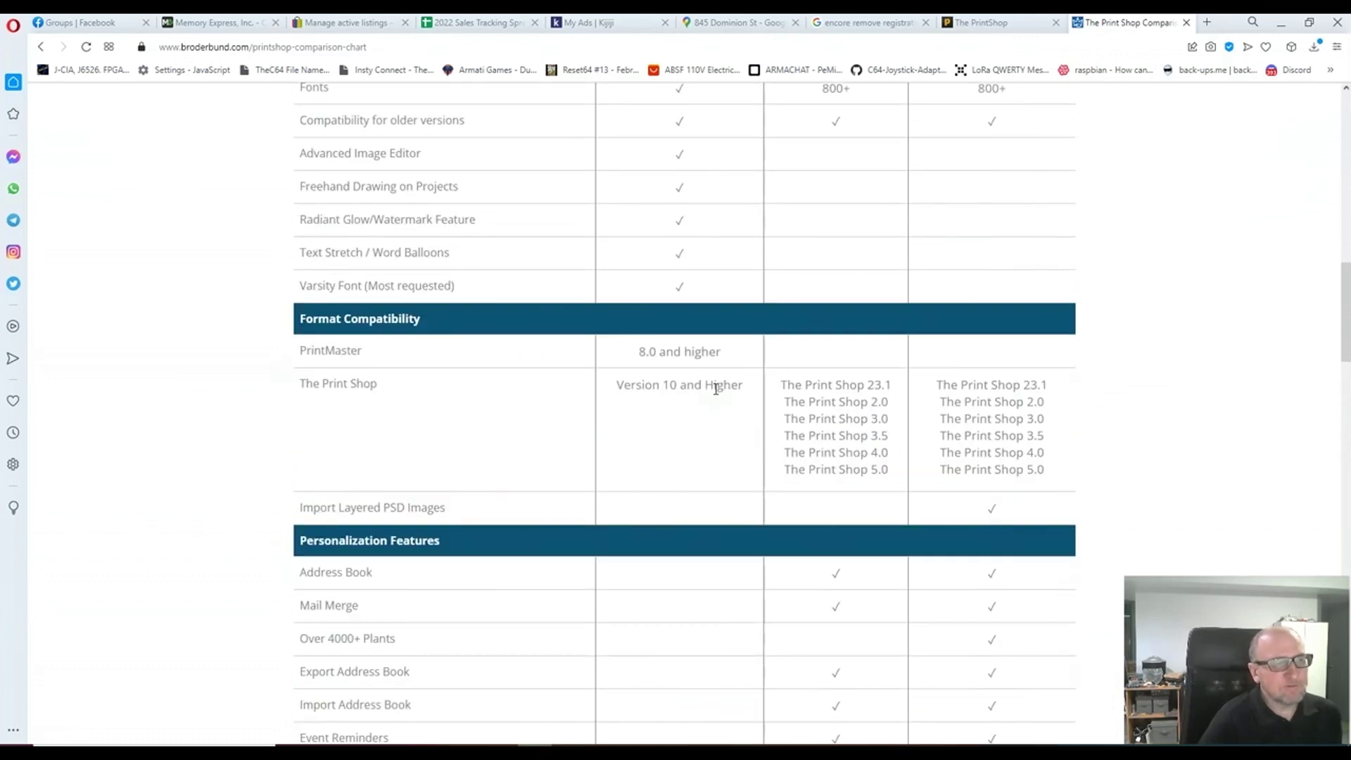
scroll(716, 389, "down", 3)
scroll(715, 386, "up", 2)
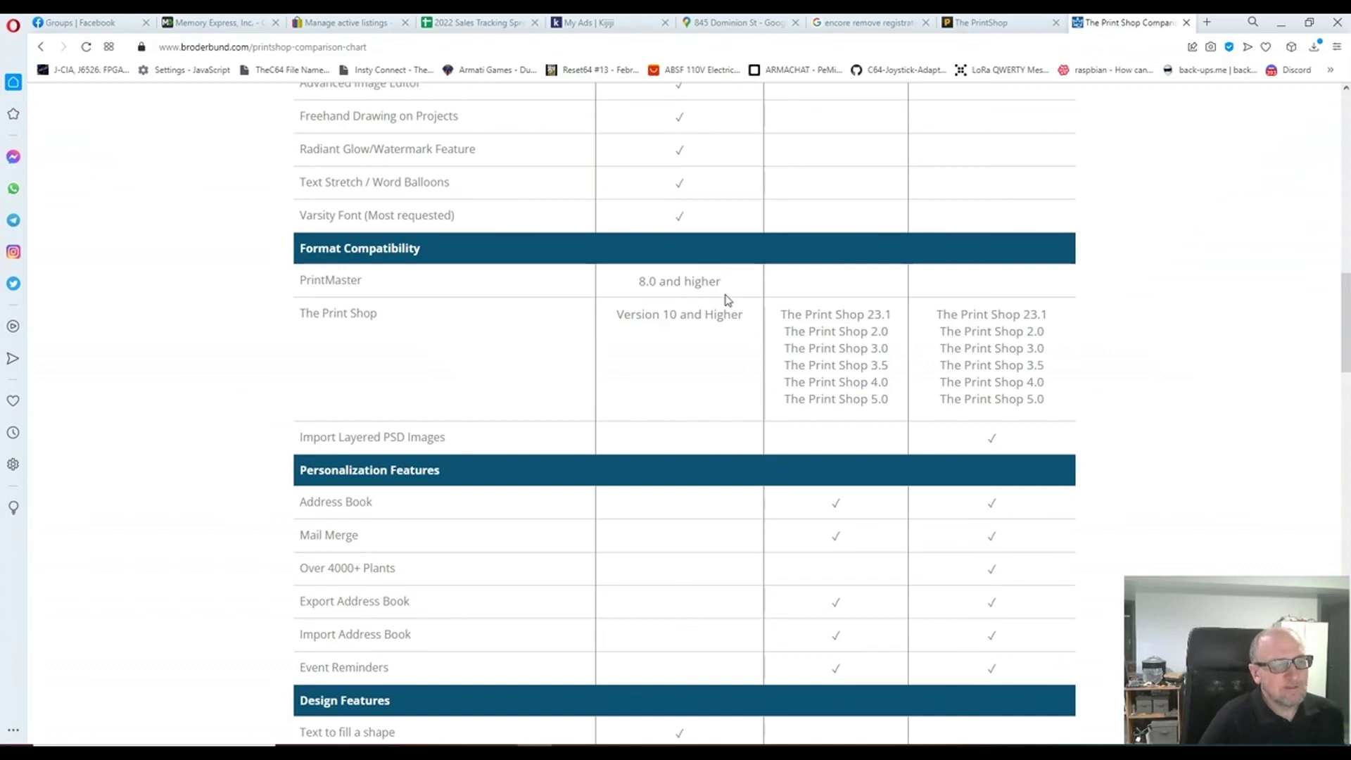
Review the personalization, design, text and page layout features of each edition in the comparison chart
scroll(728, 299, "down", 5)
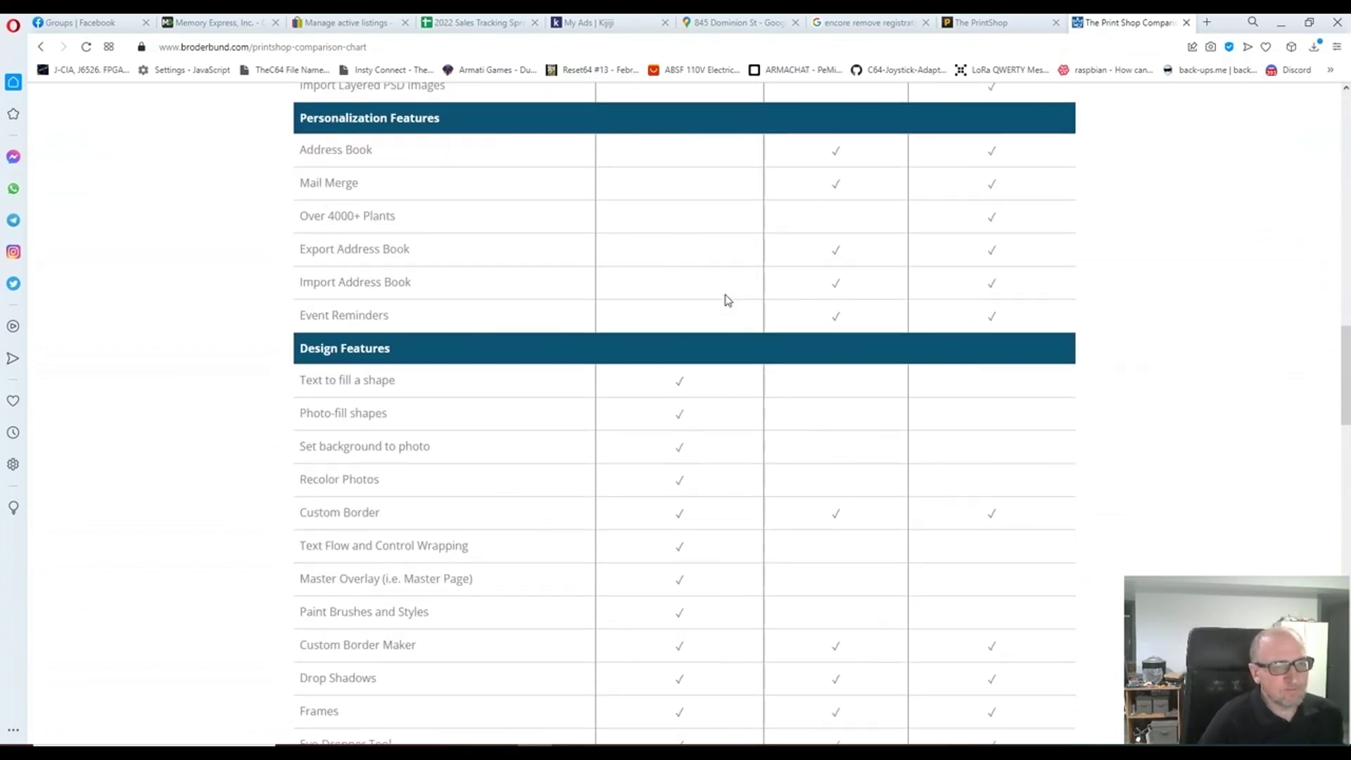
scroll(728, 300, "down", 7)
scroll(727, 300, "down", 2)
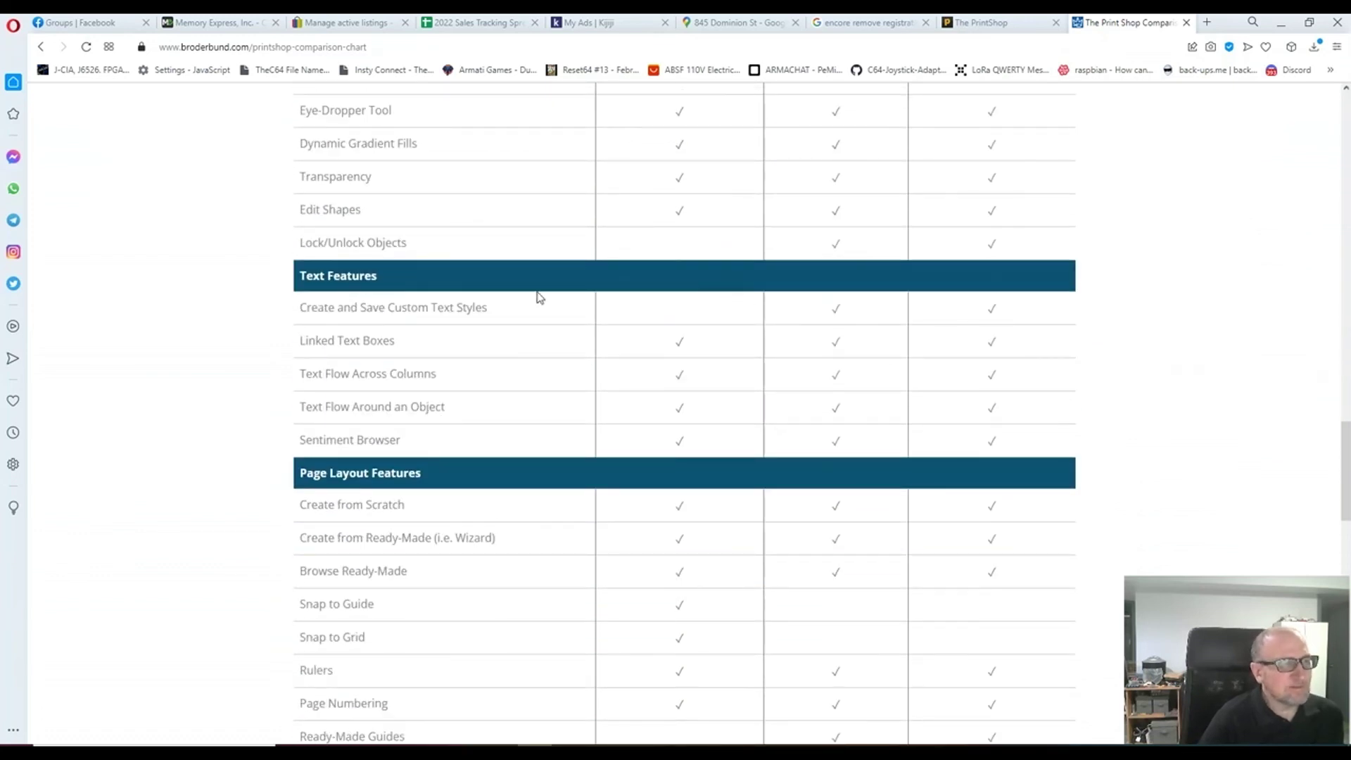